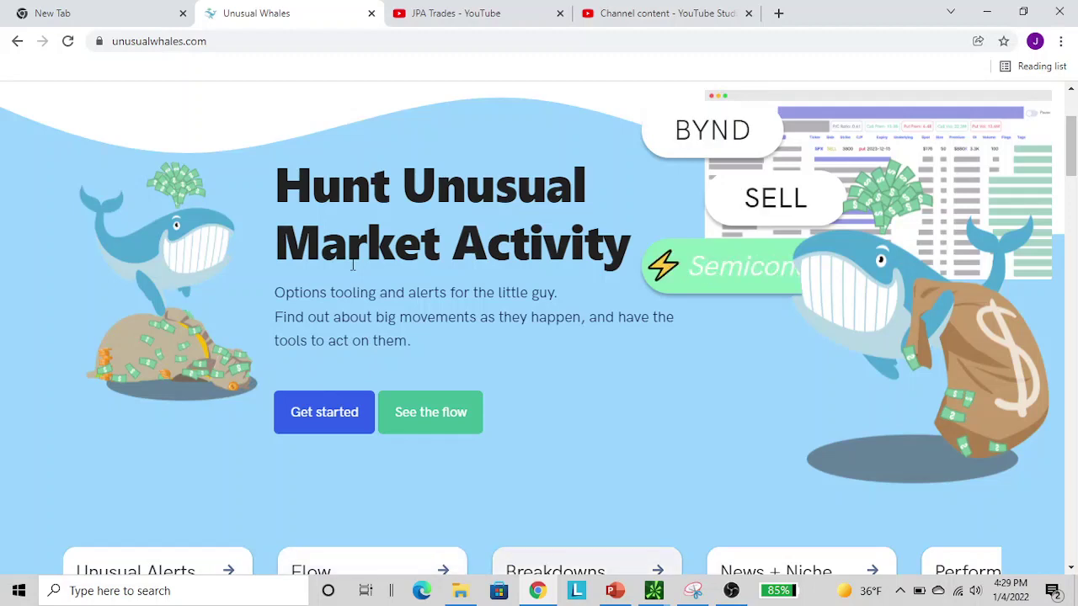
- Open the options Flow page of the Unusual Whales site
{"action": "scroll", "coordinate": [640, 324], "scroll_direction": "up", "scroll_amount": 1}
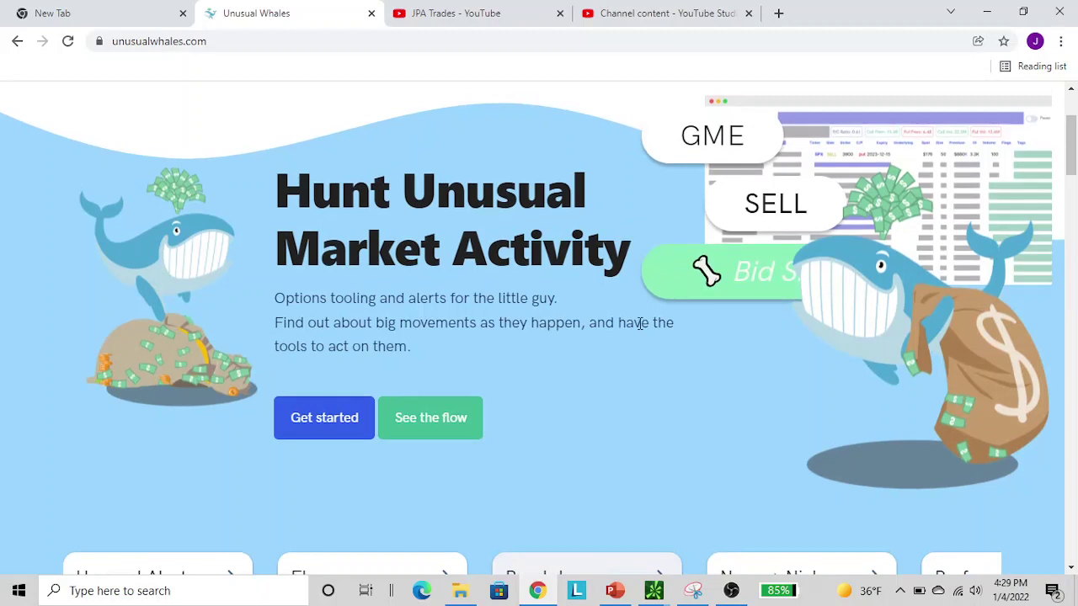
{"action": "scroll", "coordinate": [640, 324], "scroll_direction": "up", "scroll_amount": 2}
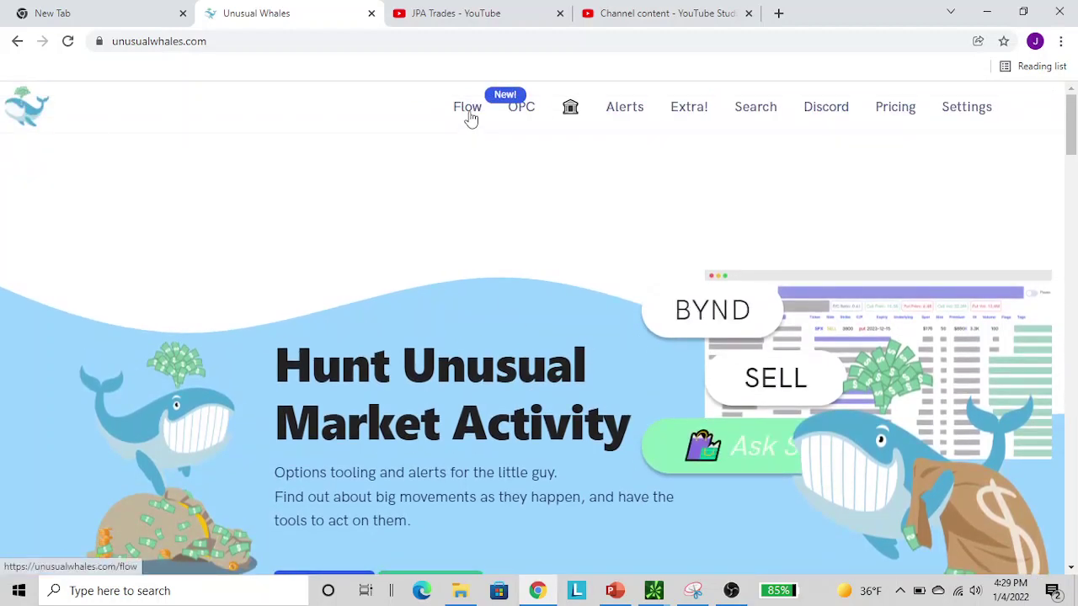
{"action": "left_click", "coordinate": [470, 118]}
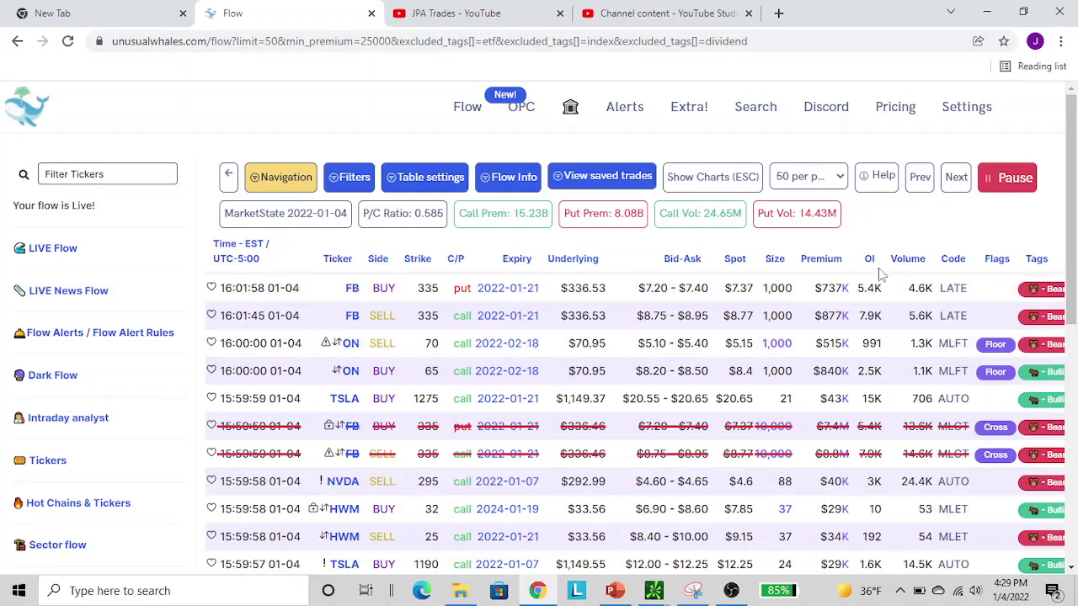
- Filter the options flow by the ticker snow and look over the listed trades
{"action": "left_click", "coordinate": [137, 167]}
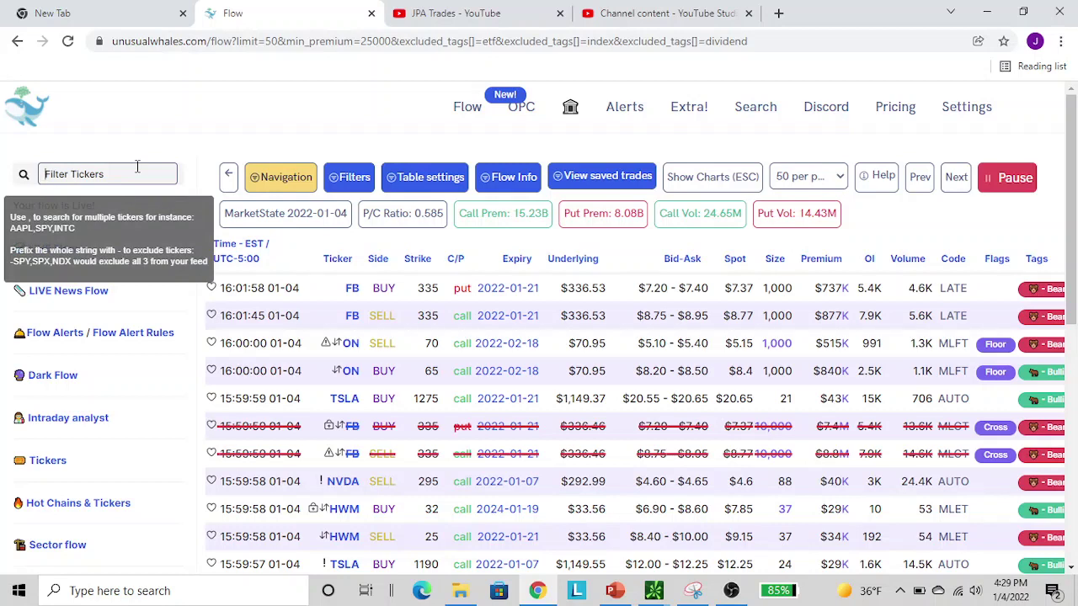
{"action": "type", "text": "snow"}
{"action": "key", "text": "Return"}
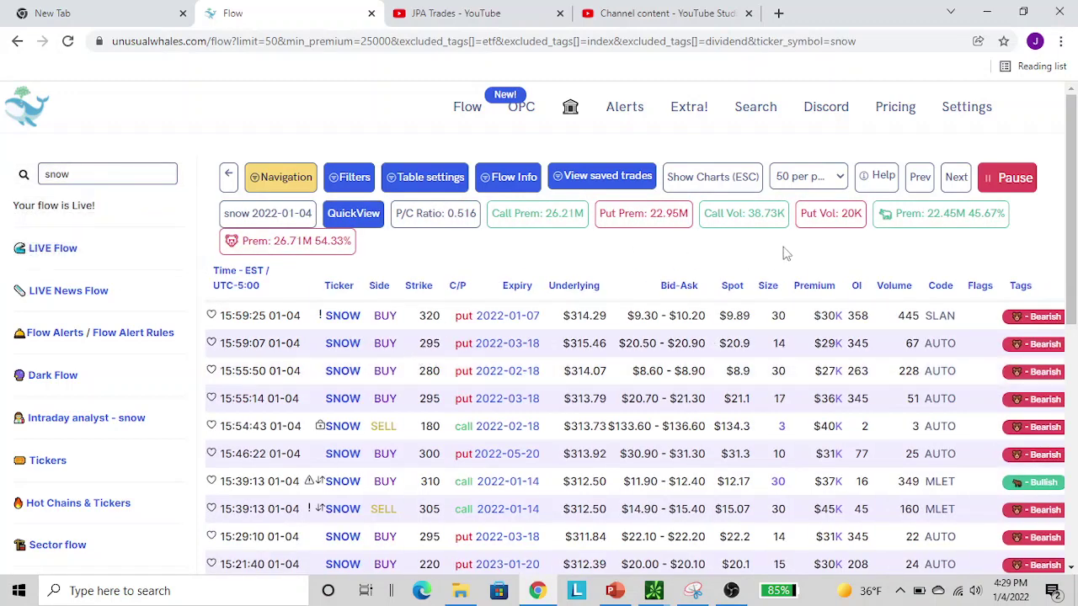
{"action": "scroll", "coordinate": [1073, 266], "scroll_direction": "down", "scroll_amount": 1}
{"action": "scroll", "coordinate": [1073, 266], "scroll_direction": "down", "scroll_amount": 5}
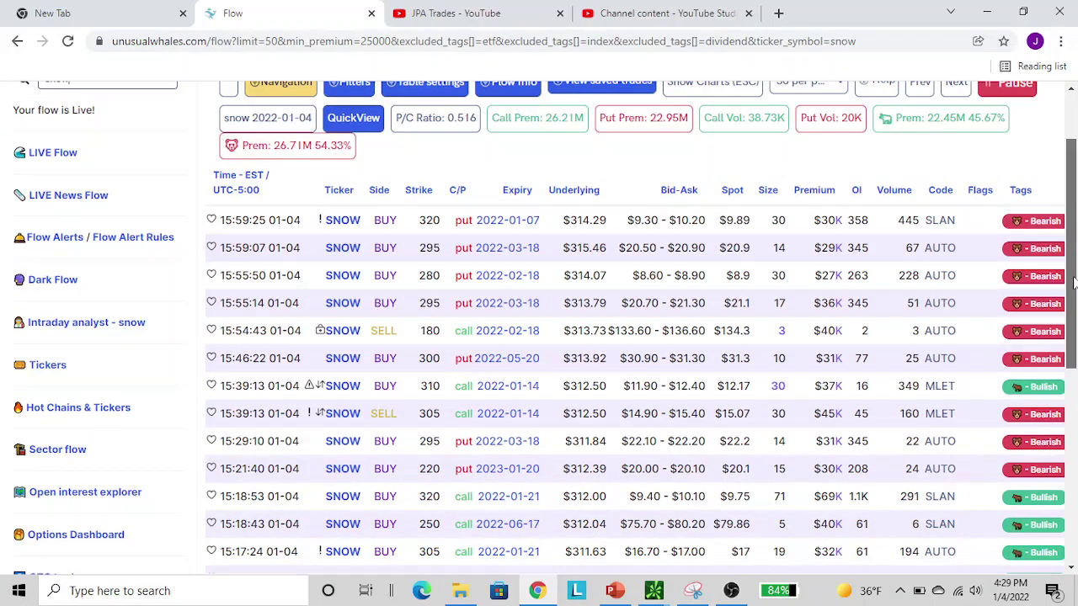
{"action": "scroll", "coordinate": [1075, 253], "scroll_direction": "up", "scroll_amount": 6}
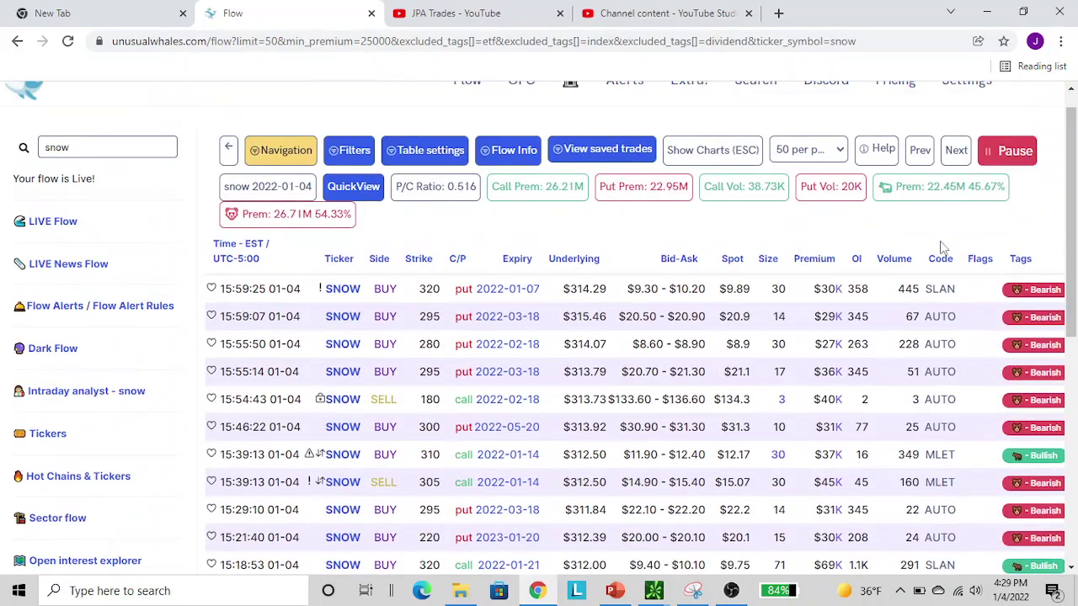
- Show the flow filters and set the lower limit of the premium range to $1
{"action": "left_click", "coordinate": [811, 150]}
{"action": "left_click", "coordinate": [813, 150]}
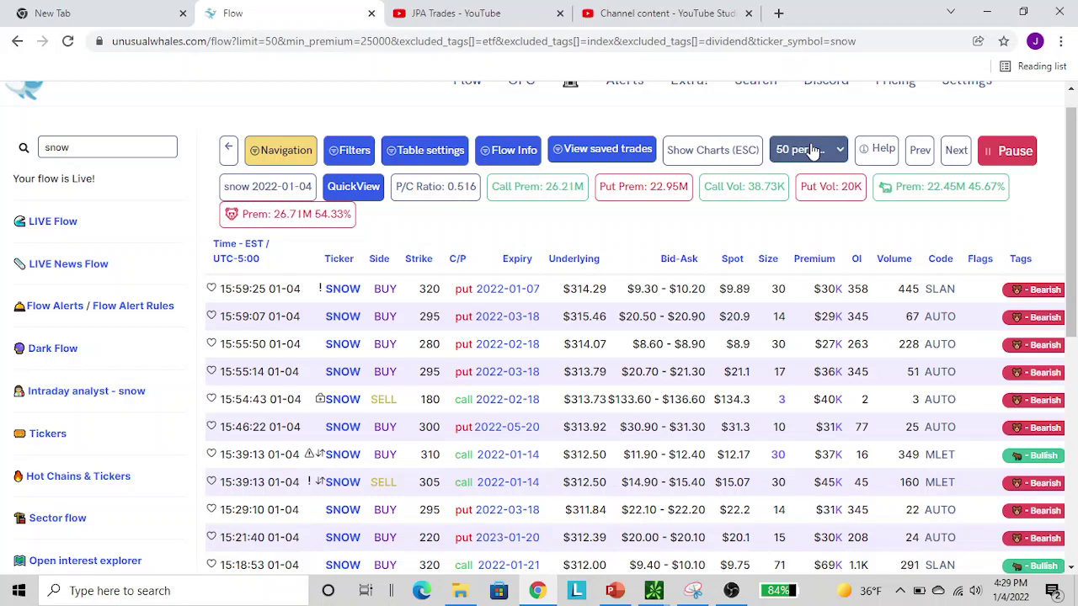
{"action": "left_click", "coordinate": [235, 160]}
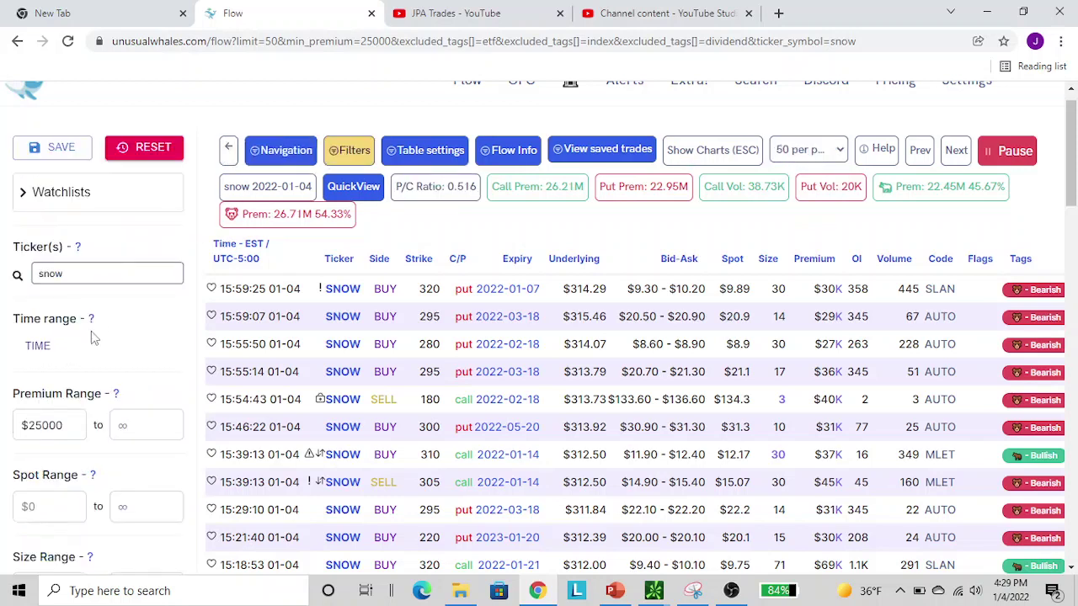
{"action": "left_click", "coordinate": [66, 434]}
{"action": "key", "text": "BackSpace"}
{"action": "key", "text": "BackSpace"}
{"action": "key", "text": "BackSpace"}
{"action": "key", "text": "BackSpace"}
{"action": "key", "text": "BackSpace"}
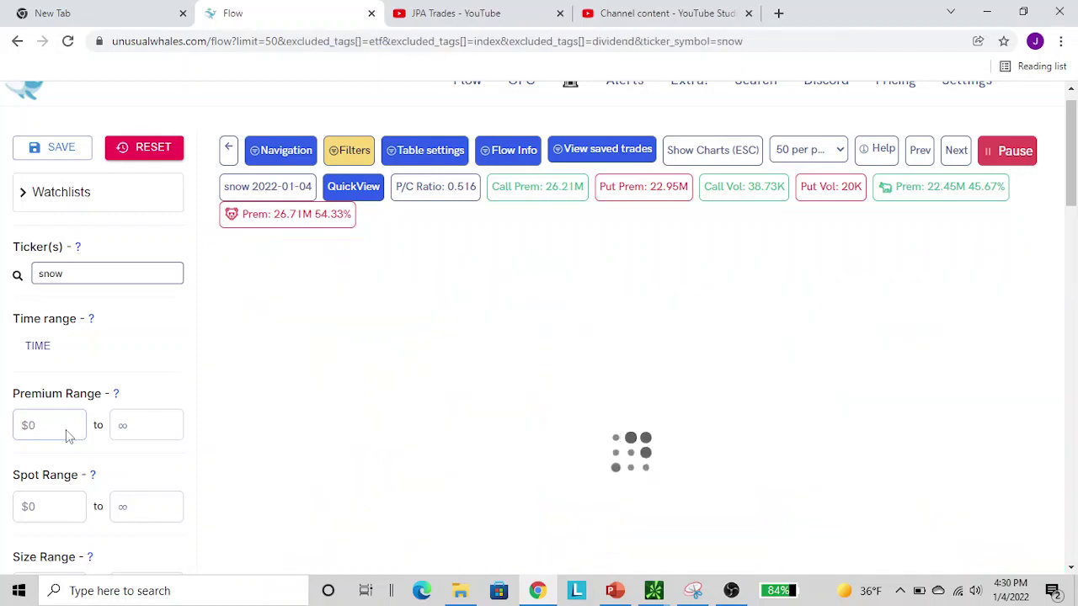
{"action": "type", "text": "1"}
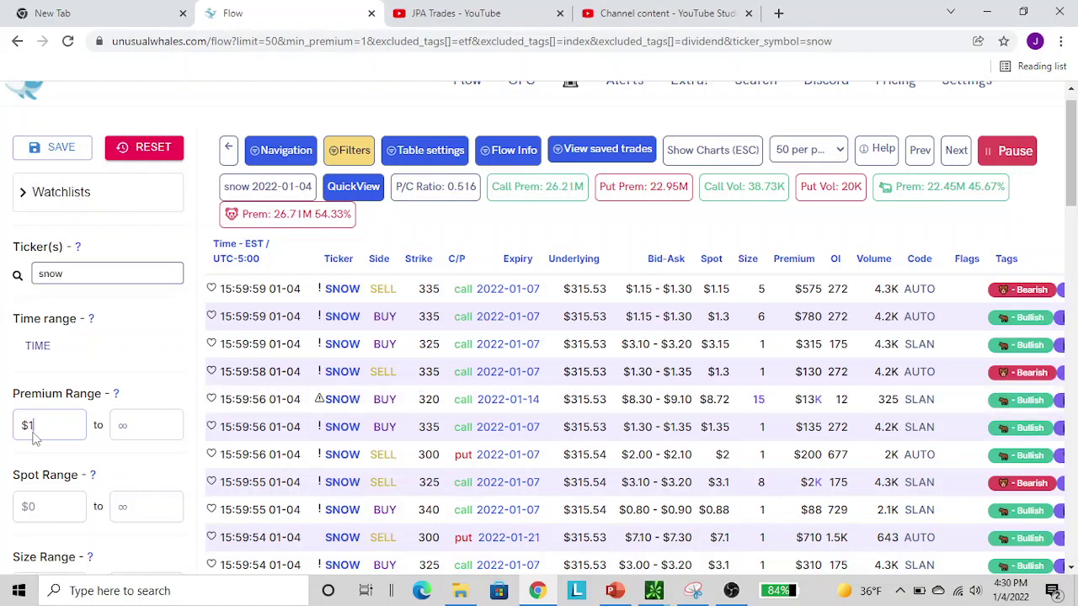
- Set the minimum premium to $25000 and look through the SNOW trades' columns and tags
{"action": "key", "text": "BackSpace"}
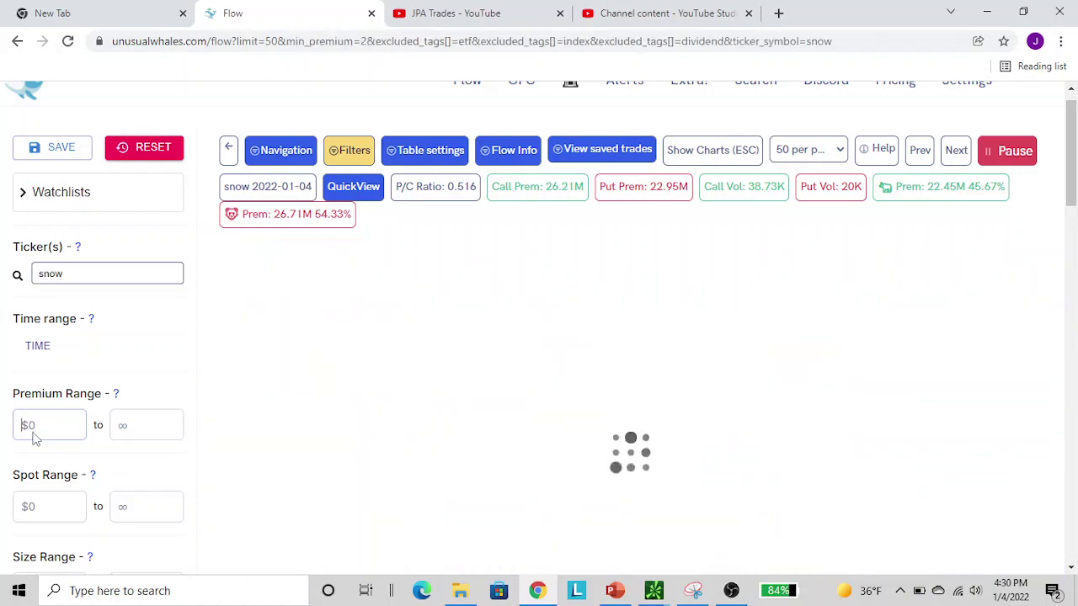
{"action": "type", "text": "25000"}
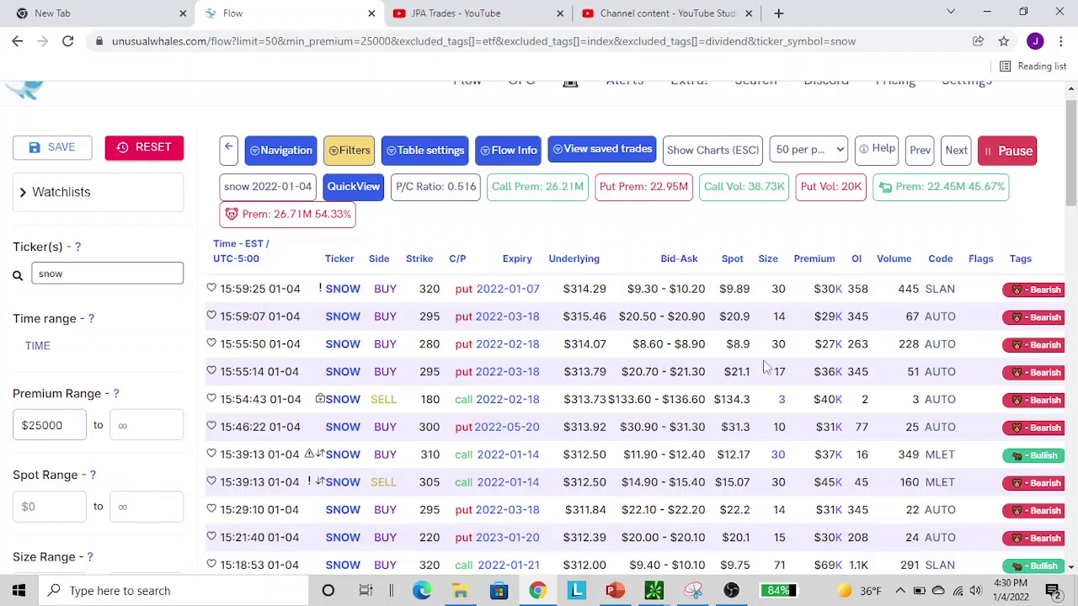
{"action": "scroll", "coordinate": [763, 368], "scroll_direction": "right", "scroll_amount": 2}
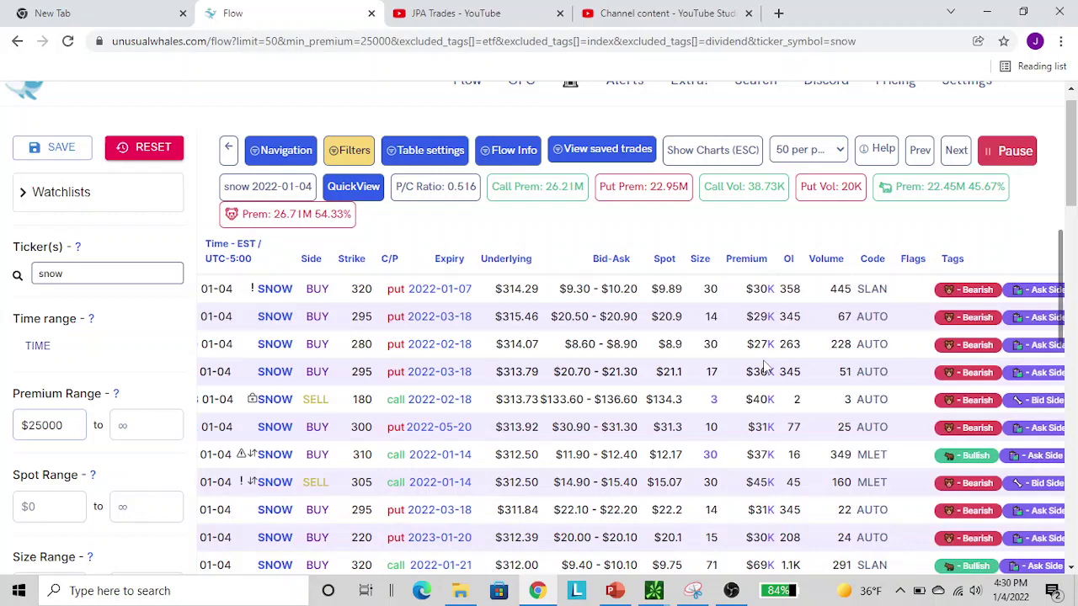
{"action": "scroll", "coordinate": [763, 368], "scroll_direction": "right", "scroll_amount": 3}
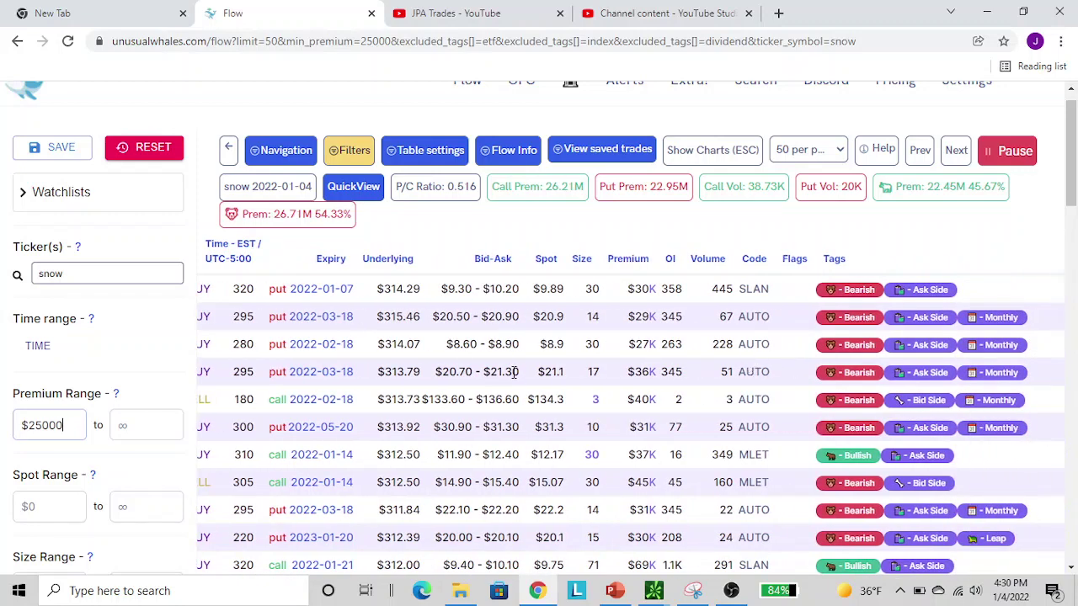
{"action": "scroll", "coordinate": [510, 375], "scroll_direction": "left", "scroll_amount": 1}
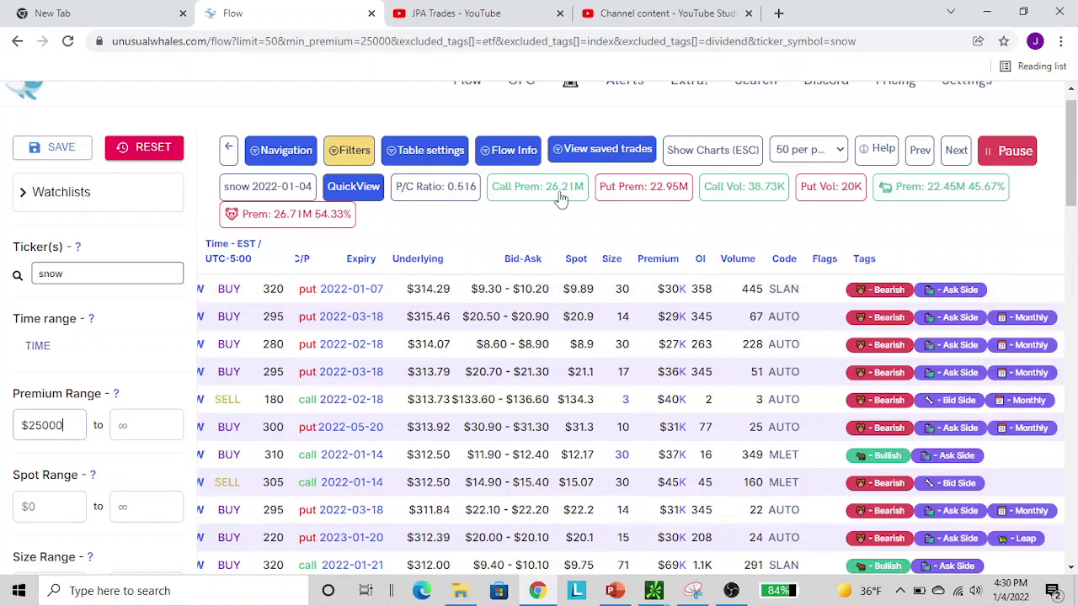
{"action": "mouse_move", "coordinate": [1072, 150]}
{"action": "left_mouse_down"}
{"action": "mouse_move", "coordinate": [1072, 212]}
{"action": "mouse_move", "coordinate": [1066, 135]}
{"action": "left_mouse_up"}
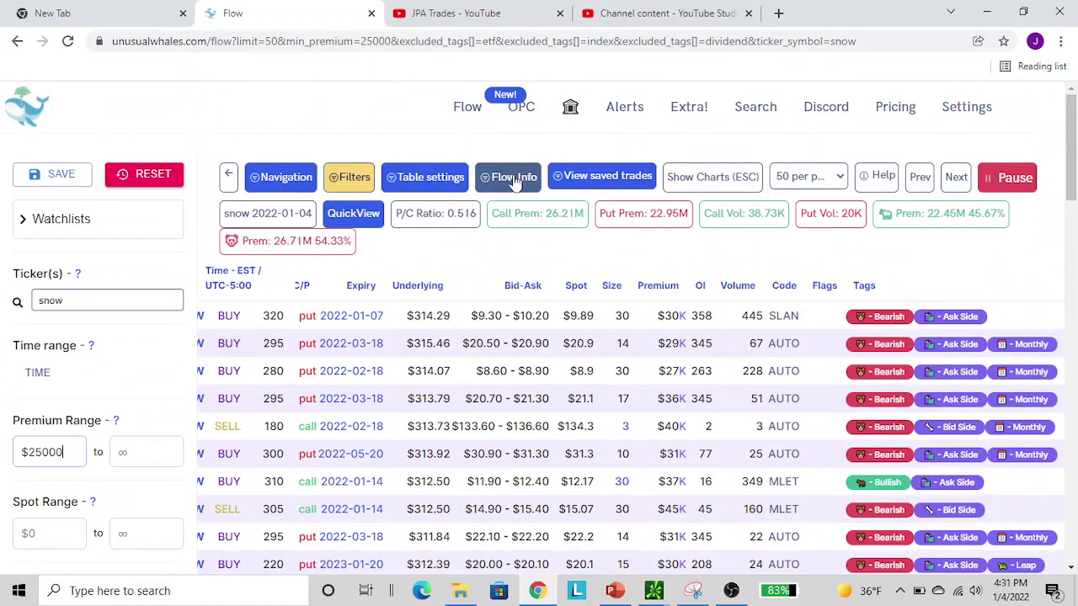
- View the calls-versus-puts, premium and volume charts for the current filters, and close them
{"action": "left_click", "coordinate": [725, 187]}
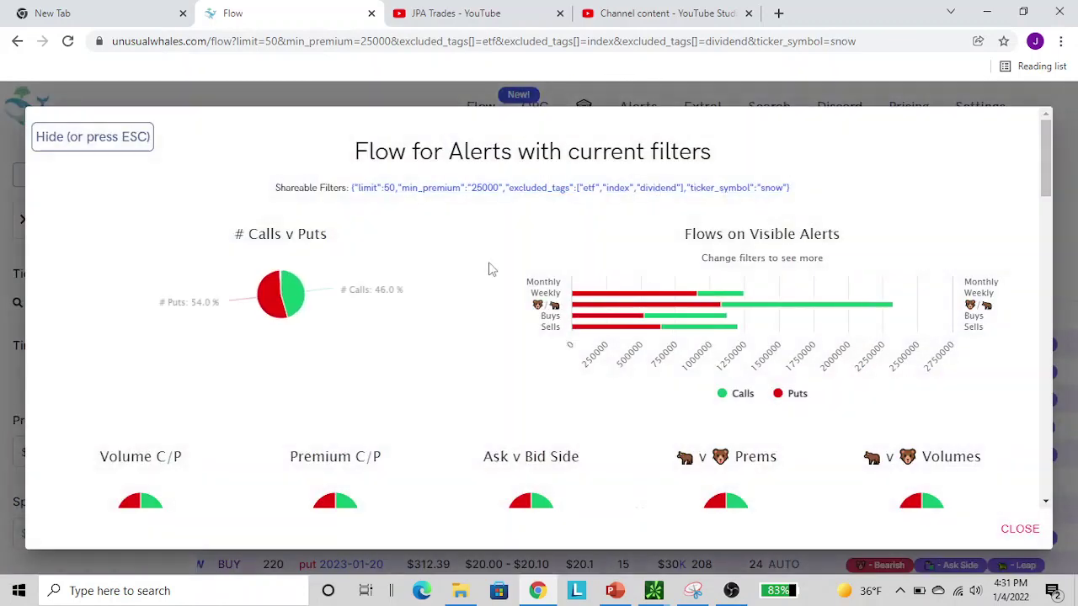
{"action": "scroll", "coordinate": [477, 274], "scroll_direction": "down", "scroll_amount": 1}
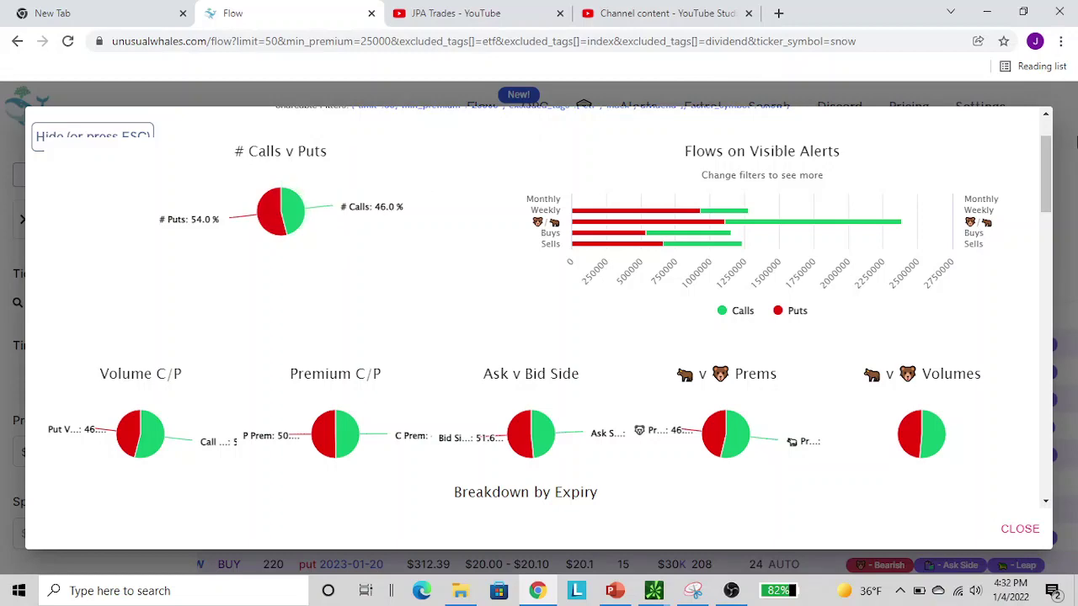
{"action": "left_click", "coordinate": [1048, 108]}
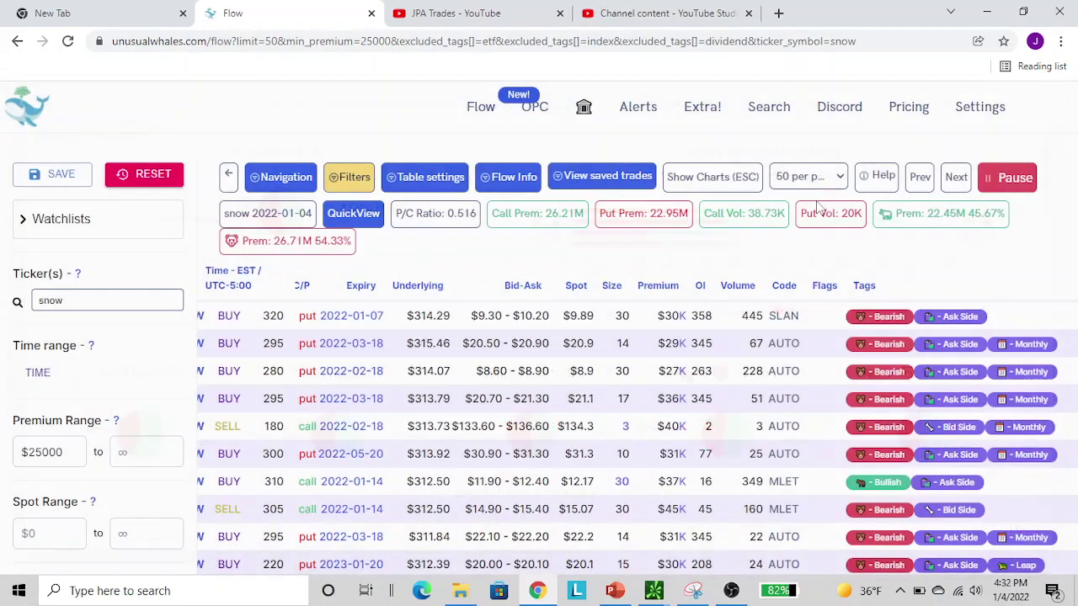
- Raise the minimum premium to $1000000 and look through the large SNOW trades
{"action": "left_click", "coordinate": [71, 459]}
{"action": "key", "text": "BackSpace"}
{"action": "key", "text": "BackSpace"}
{"action": "key", "text": "BackSpace"}
{"action": "key", "text": "BackSpace"}
{"action": "key", "text": "BackSpace"}
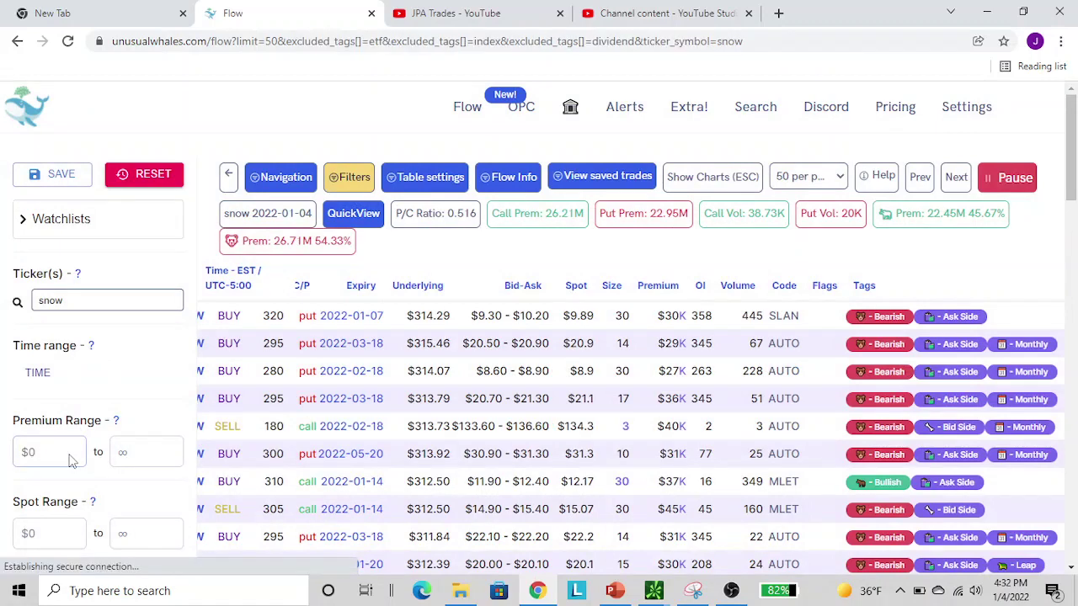
{"action": "type", "text": "100"}
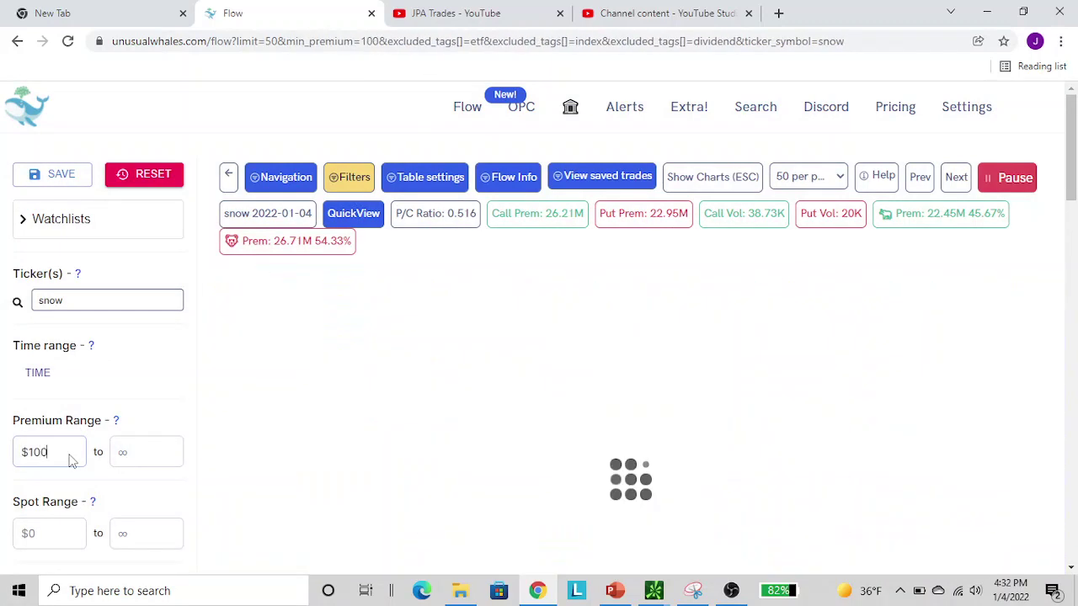
{"action": "type", "text": "0000"}
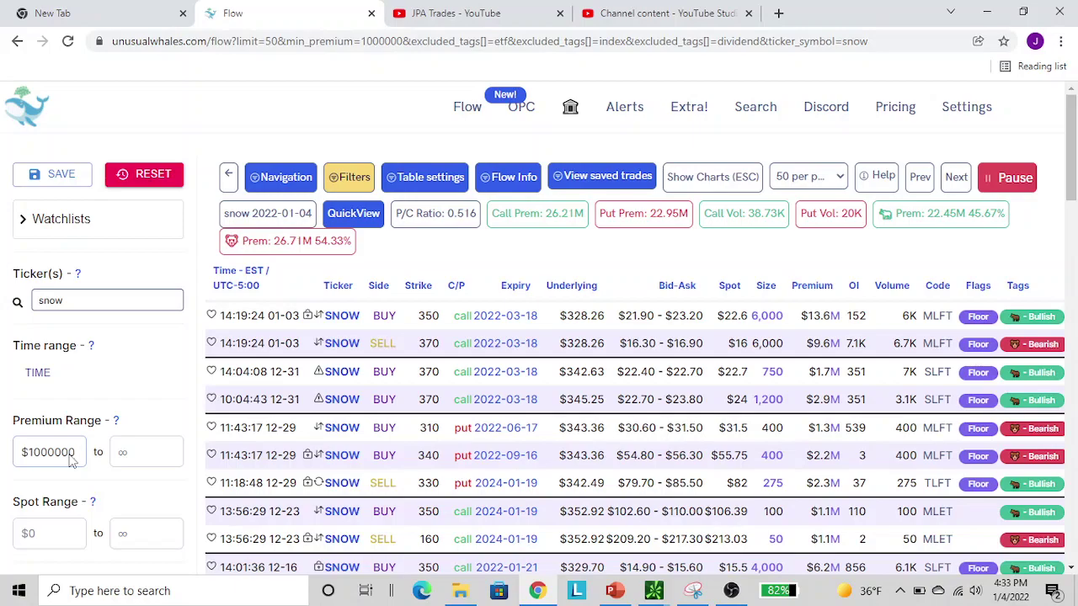
{"action": "scroll", "coordinate": [72, 459], "scroll_direction": "down", "scroll_amount": 3}
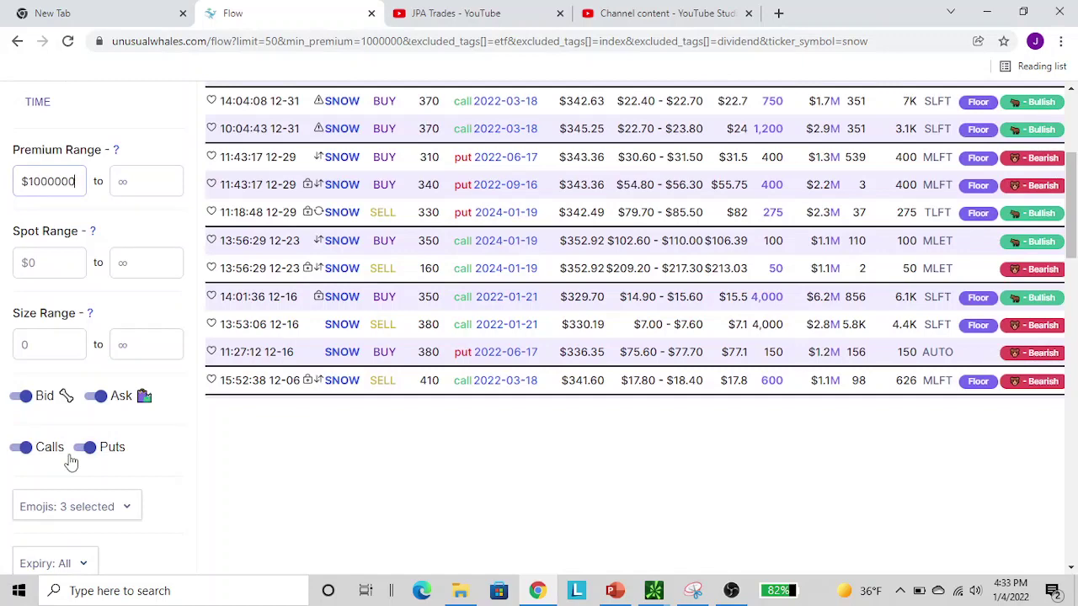
- Return to the site navigation and open the Intraday analyst page for SNOW
{"action": "scroll", "coordinate": [71, 462], "scroll_direction": "up", "scroll_amount": 2}
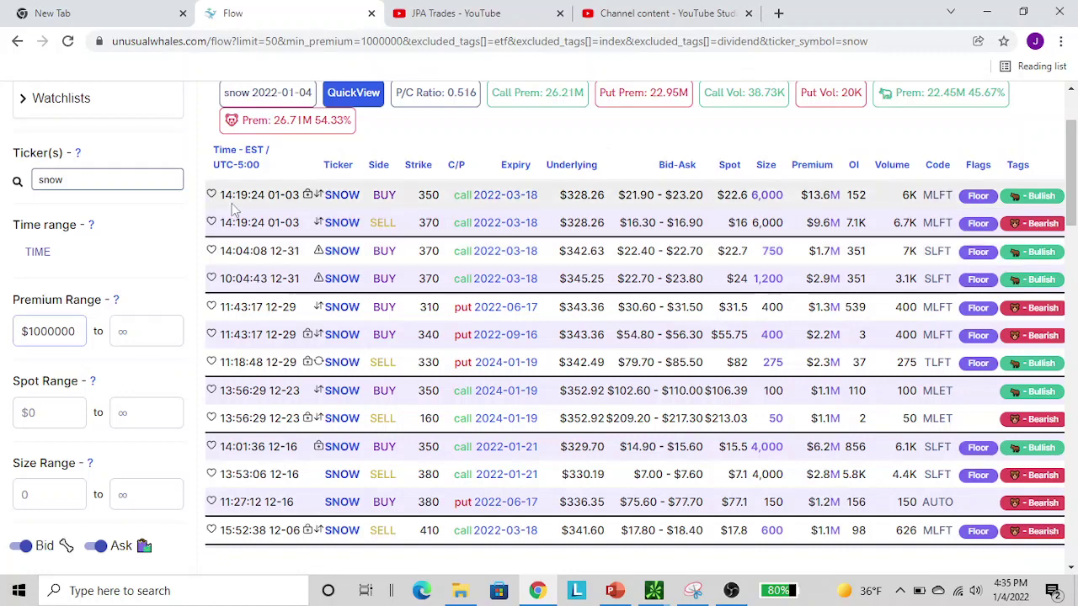
{"action": "scroll", "coordinate": [357, 169], "scroll_direction": "up", "scroll_amount": 3}
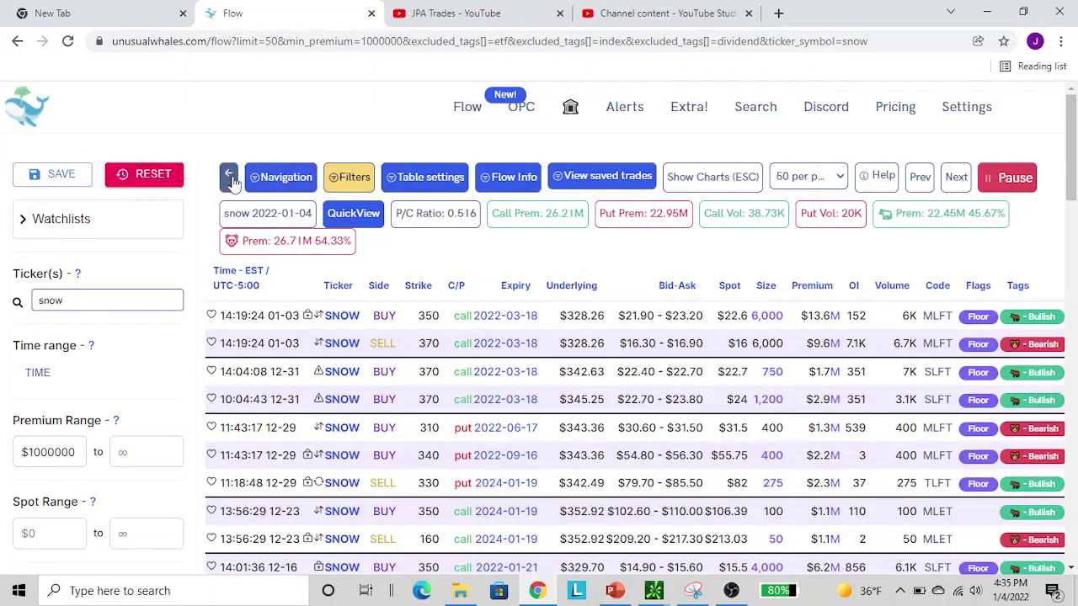
{"action": "left_click", "coordinate": [254, 180]}
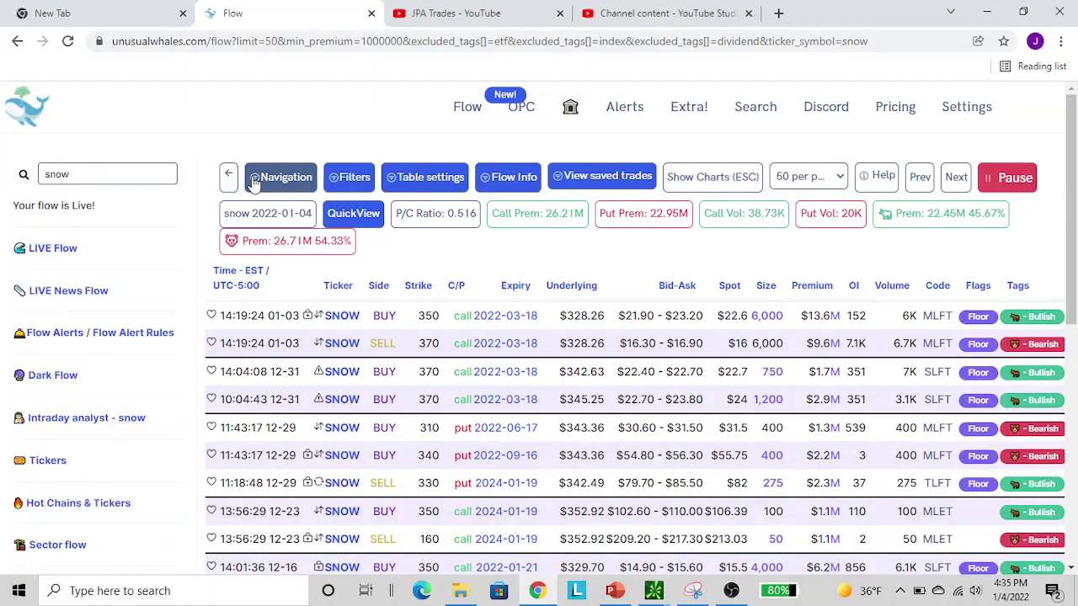
{"action": "left_click", "coordinate": [92, 421]}
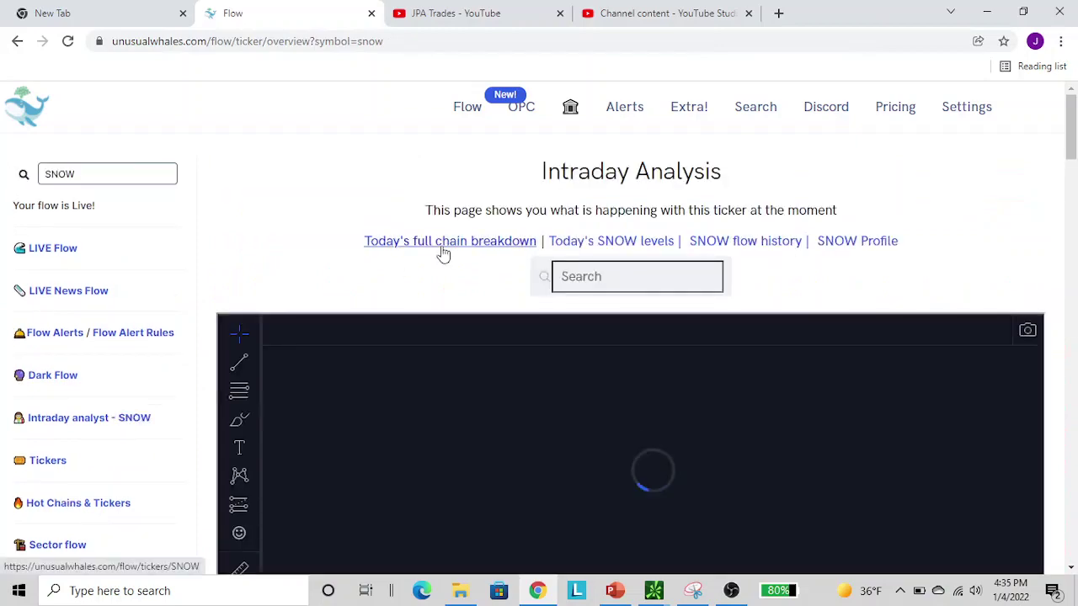
- Examine the SNOW price chart, the most active chains and the biggest option trades on the Intraday Analysis page
{"action": "scroll", "coordinate": [948, 159], "scroll_direction": "down", "scroll_amount": 3}
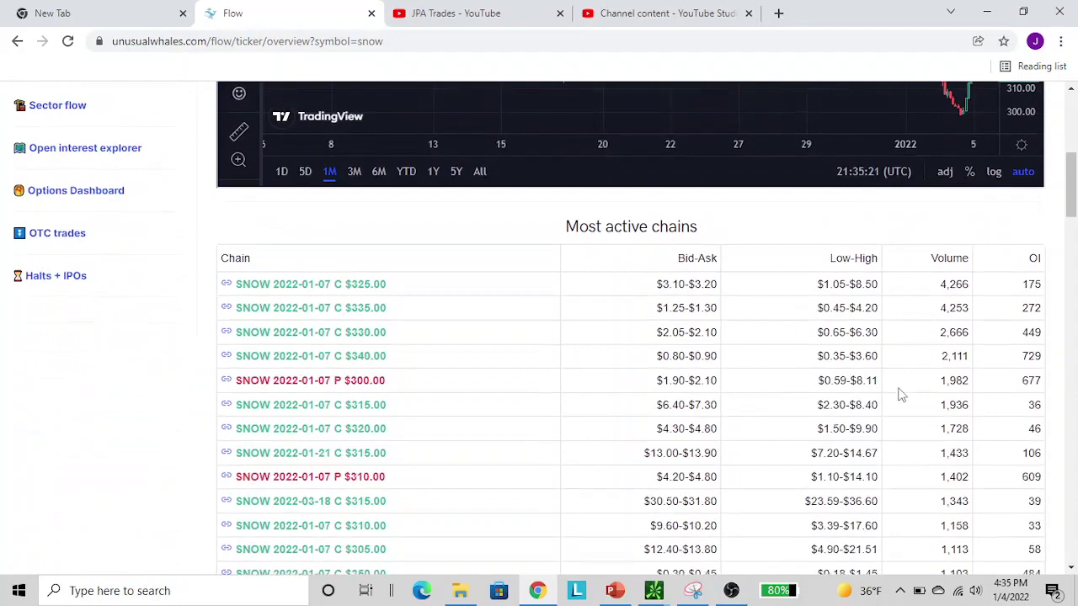
{"action": "scroll", "coordinate": [901, 395], "scroll_direction": "down", "scroll_amount": 1}
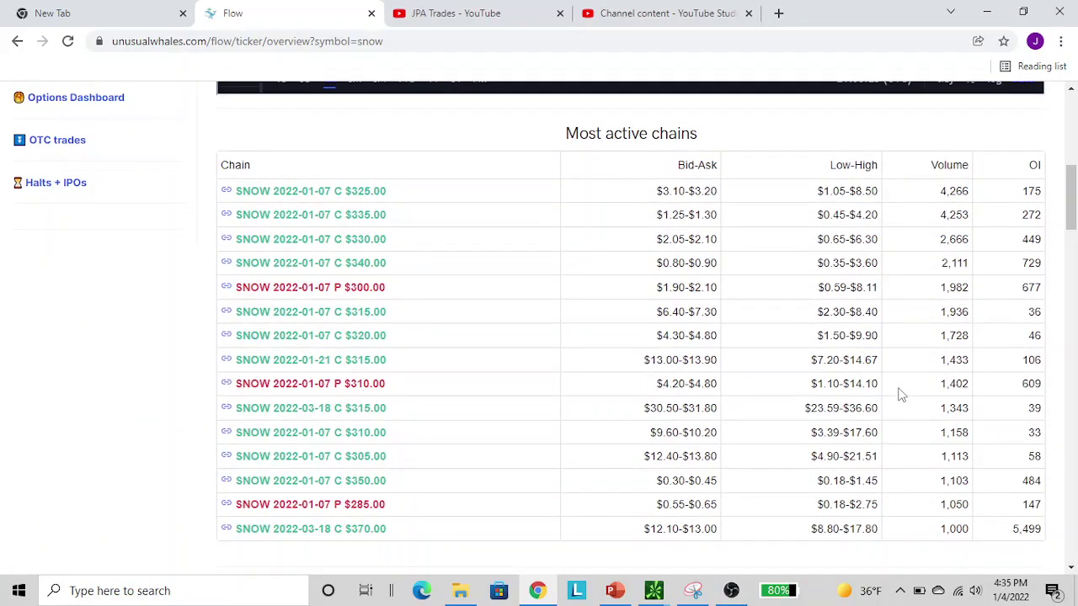
{"action": "scroll", "coordinate": [899, 395], "scroll_direction": "down", "scroll_amount": 1}
{"action": "scroll", "coordinate": [899, 395], "scroll_direction": "up", "scroll_amount": 5}
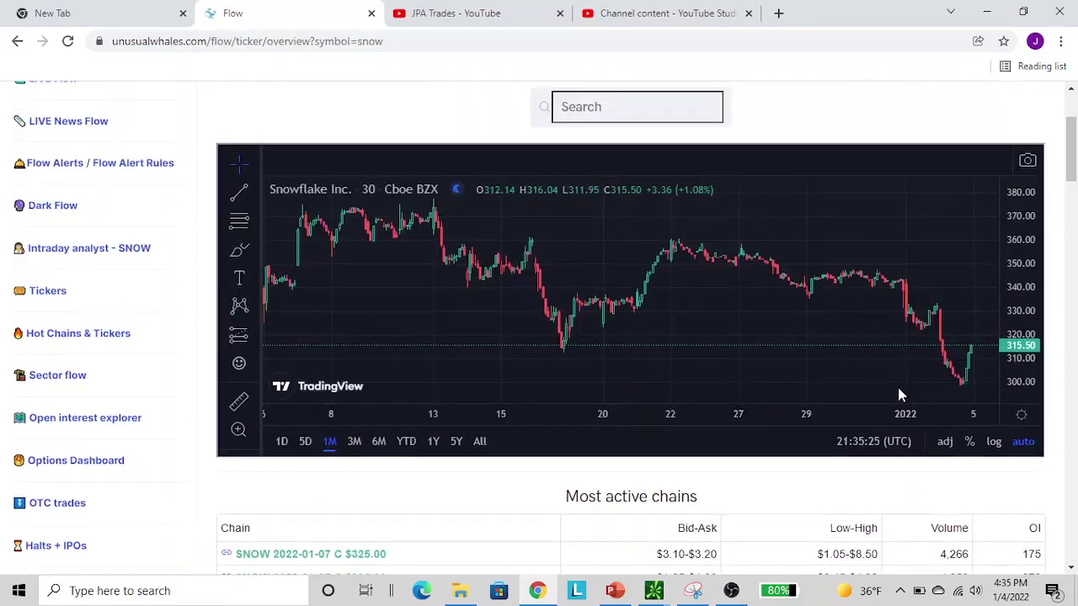
{"action": "scroll", "coordinate": [777, 119], "scroll_direction": "up", "scroll_amount": 1}
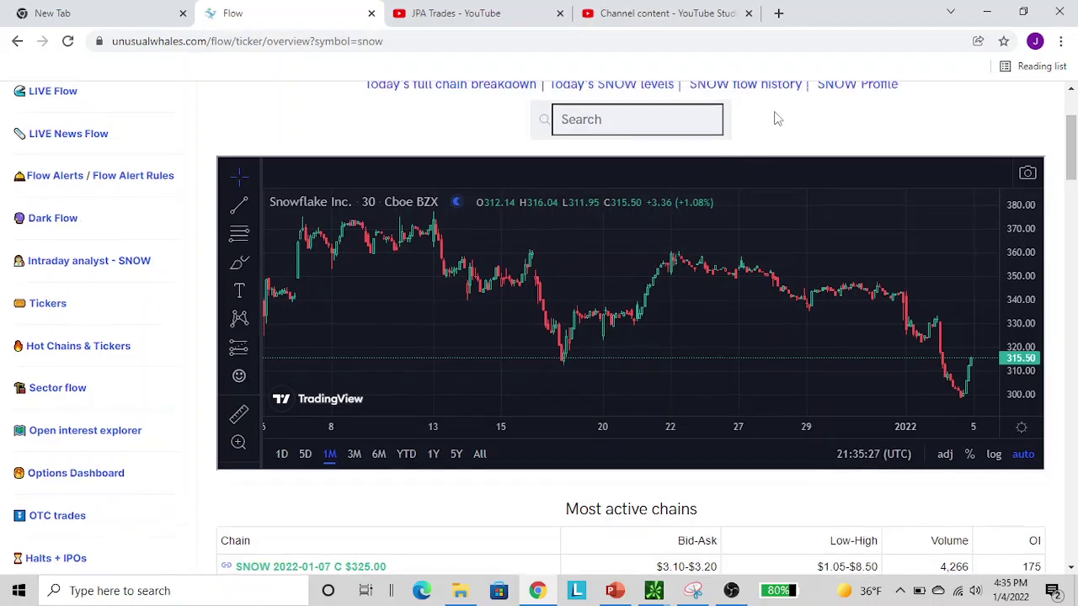
{"action": "scroll", "coordinate": [777, 118], "scroll_direction": "up", "scroll_amount": 2}
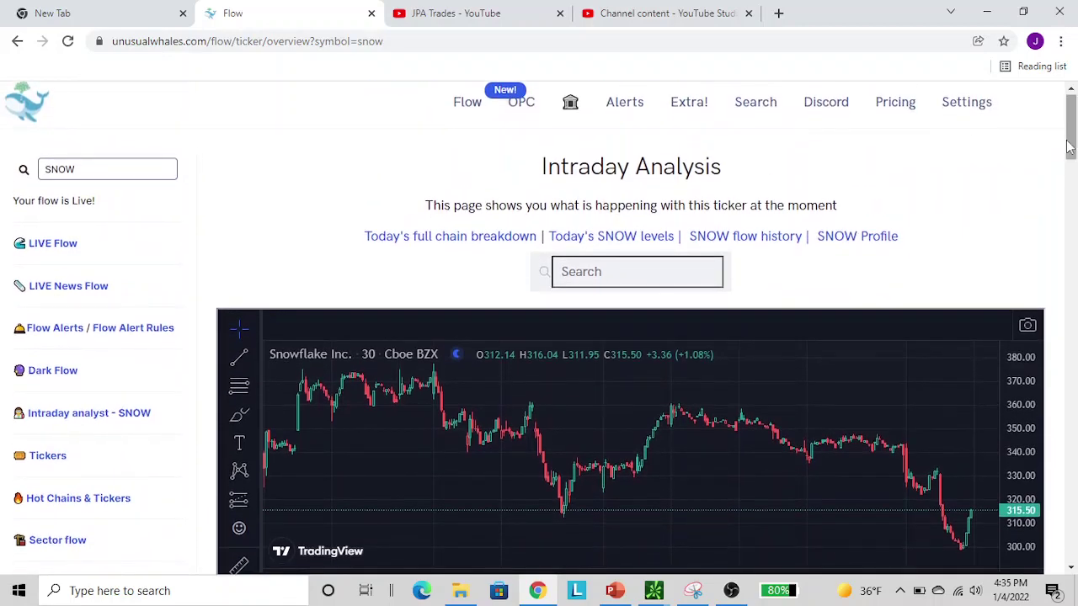
{"action": "left_click_drag", "start_coordinate": [1070, 147], "coordinate": [1071, 216]}
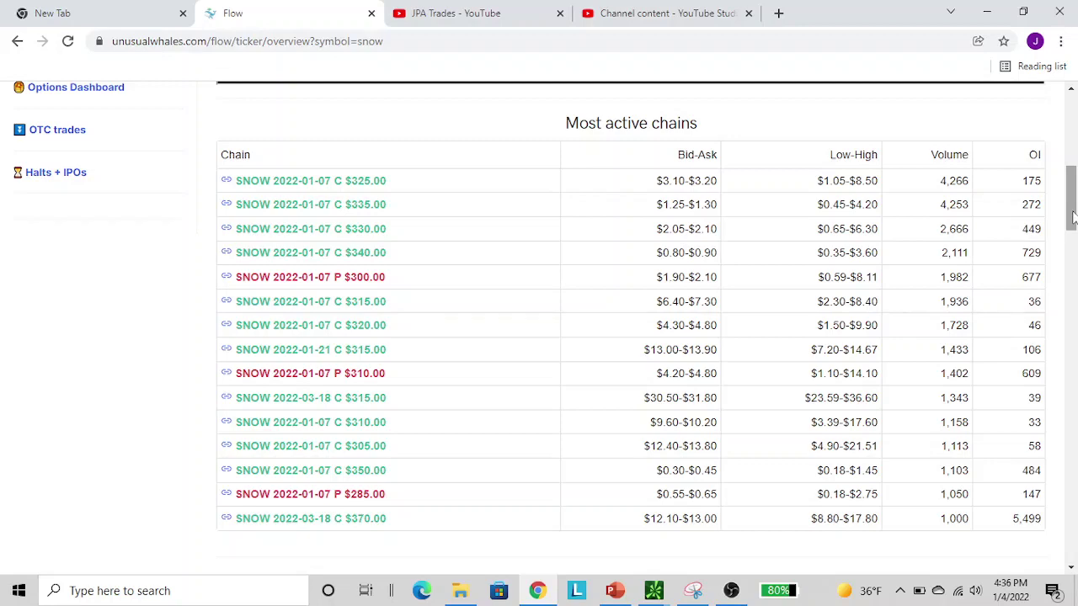
{"action": "scroll", "coordinate": [1073, 217], "scroll_direction": "down", "scroll_amount": 5}
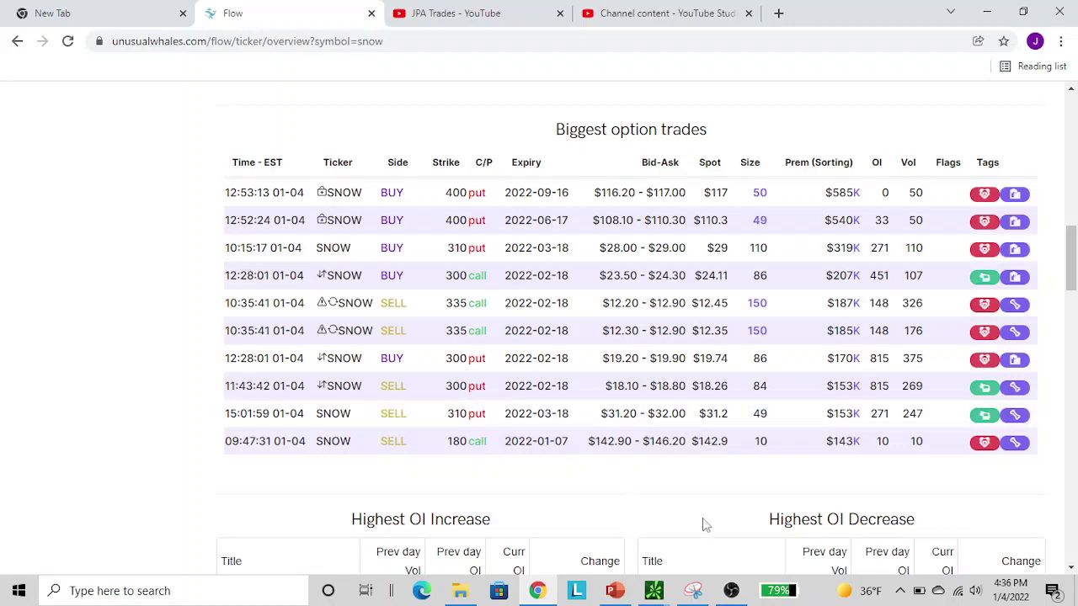
- Examine the SNOW open interest increase and decrease tables and the OI and volume charts for the 2022-01-07 chain
{"action": "scroll", "coordinate": [704, 520], "scroll_direction": "down", "scroll_amount": 1}
{"action": "scroll", "coordinate": [702, 518], "scroll_direction": "down", "scroll_amount": 4}
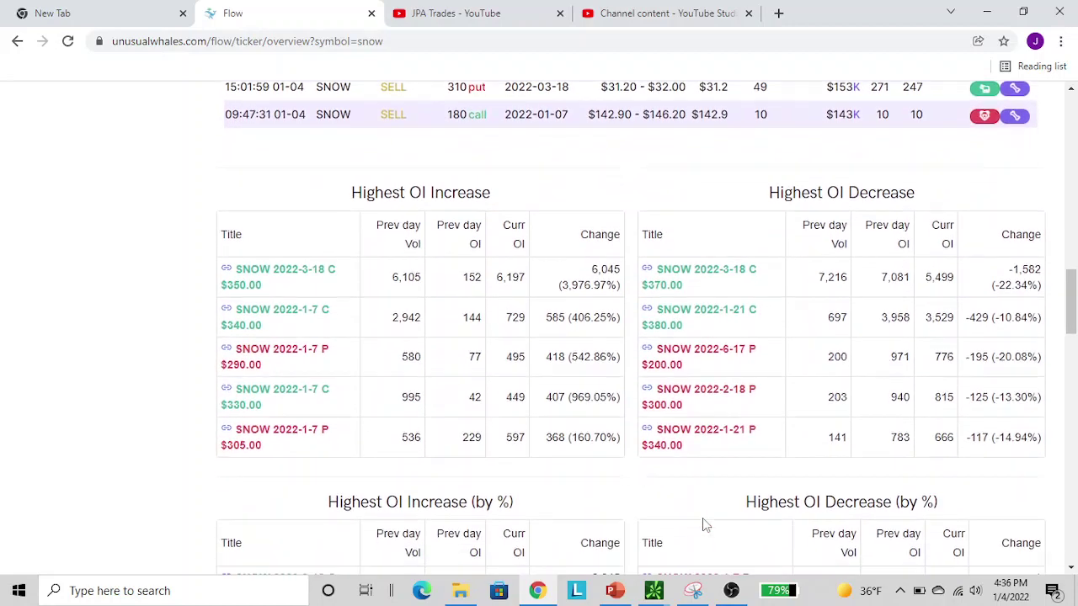
{"action": "scroll", "coordinate": [684, 455], "scroll_direction": "down", "scroll_amount": 1}
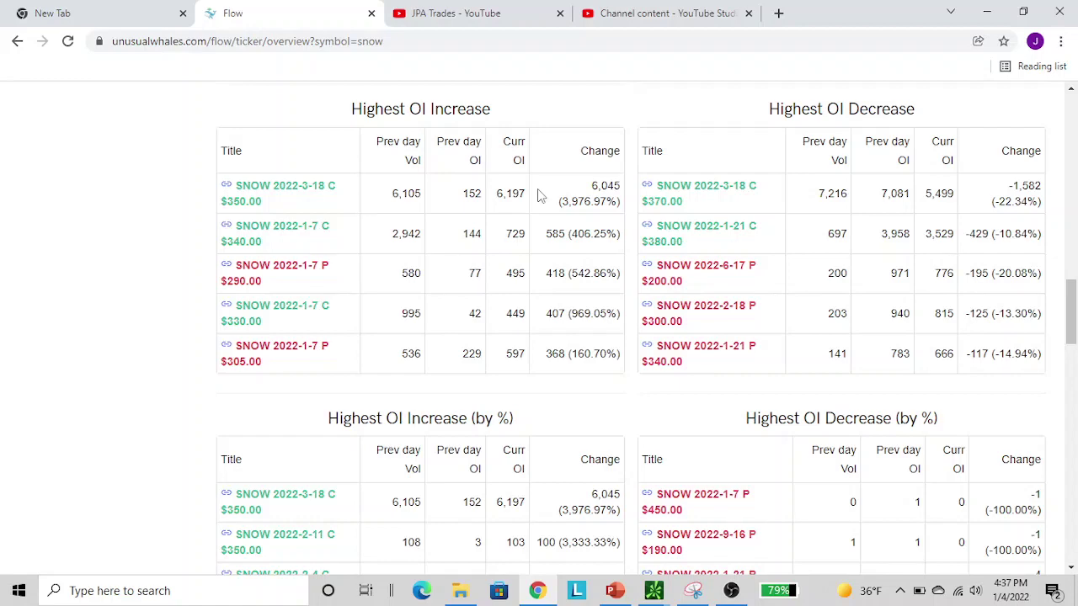
{"action": "scroll", "coordinate": [541, 195], "scroll_direction": "down", "scroll_amount": 1}
{"action": "scroll", "coordinate": [541, 196], "scroll_direction": "up", "scroll_amount": 1}
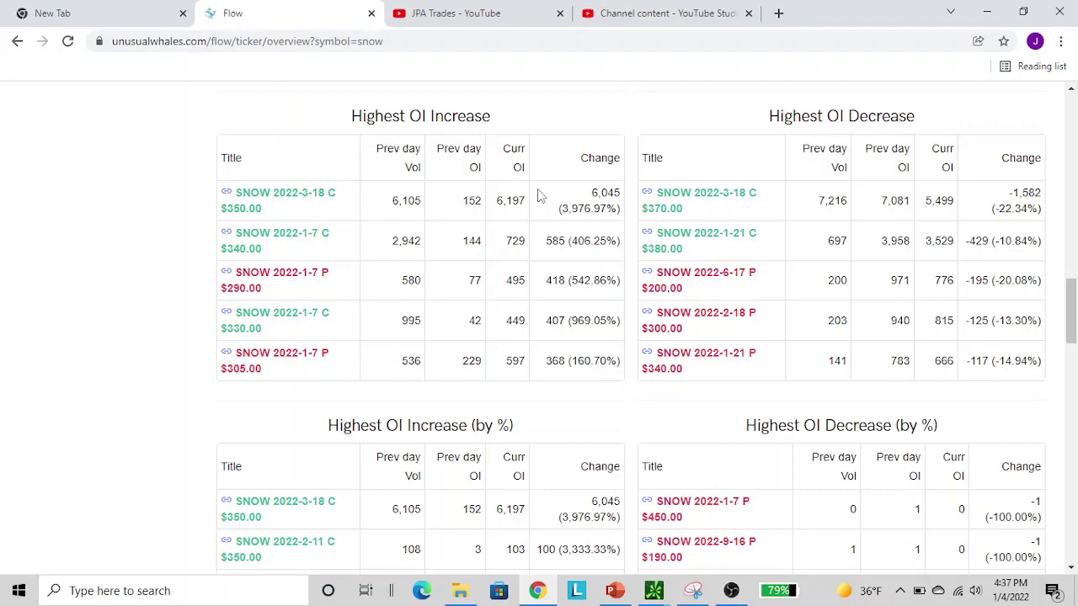
{"action": "scroll", "coordinate": [541, 195], "scroll_direction": "down", "scroll_amount": 2}
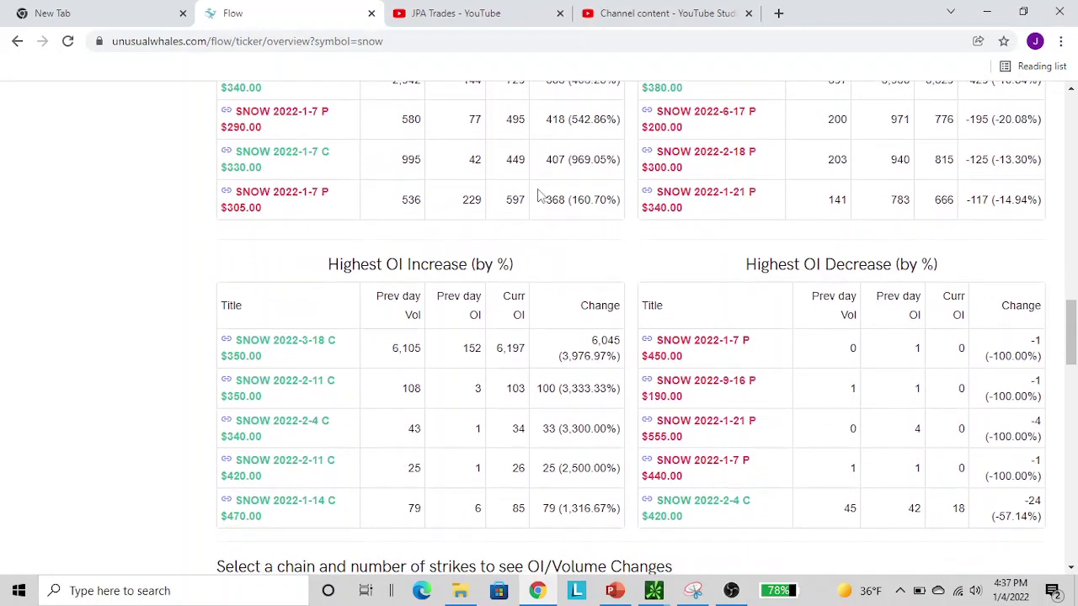
{"action": "scroll", "coordinate": [541, 195], "scroll_direction": "up", "scroll_amount": 1}
{"action": "scroll", "coordinate": [541, 196], "scroll_direction": "down", "scroll_amount": 1}
{"action": "scroll", "coordinate": [621, 239], "scroll_direction": "up", "scroll_amount": 2}
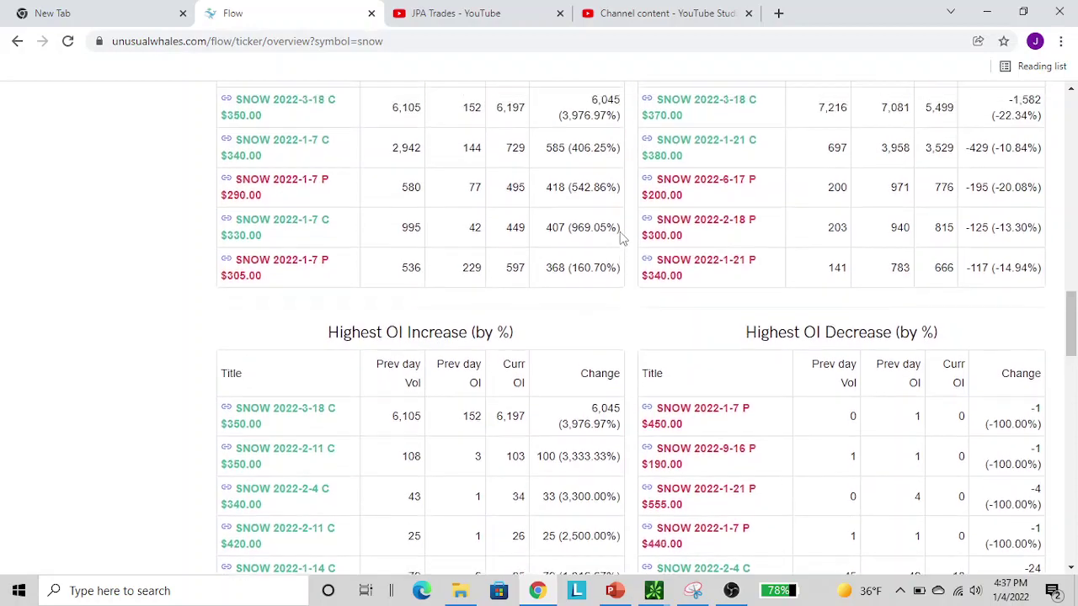
{"action": "scroll", "coordinate": [621, 238], "scroll_direction": "down", "scroll_amount": 1}
{"action": "scroll", "coordinate": [622, 238], "scroll_direction": "down", "scroll_amount": 1}
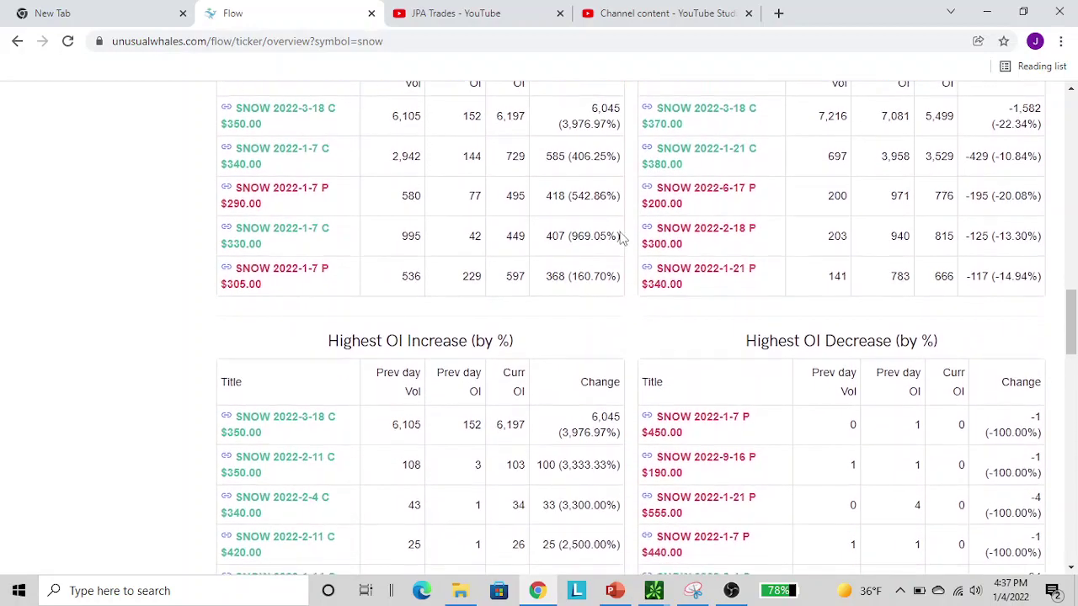
{"action": "scroll", "coordinate": [621, 238], "scroll_direction": "up", "scroll_amount": 2}
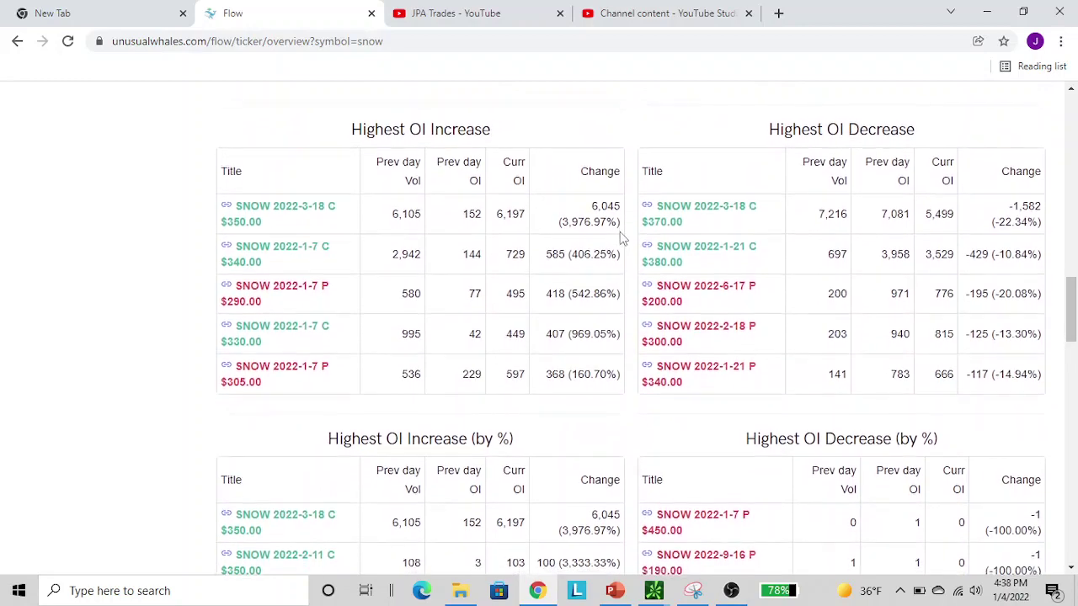
{"action": "scroll", "coordinate": [622, 238], "scroll_direction": "down", "scroll_amount": 2}
{"action": "scroll", "coordinate": [622, 239], "scroll_direction": "down", "scroll_amount": 1}
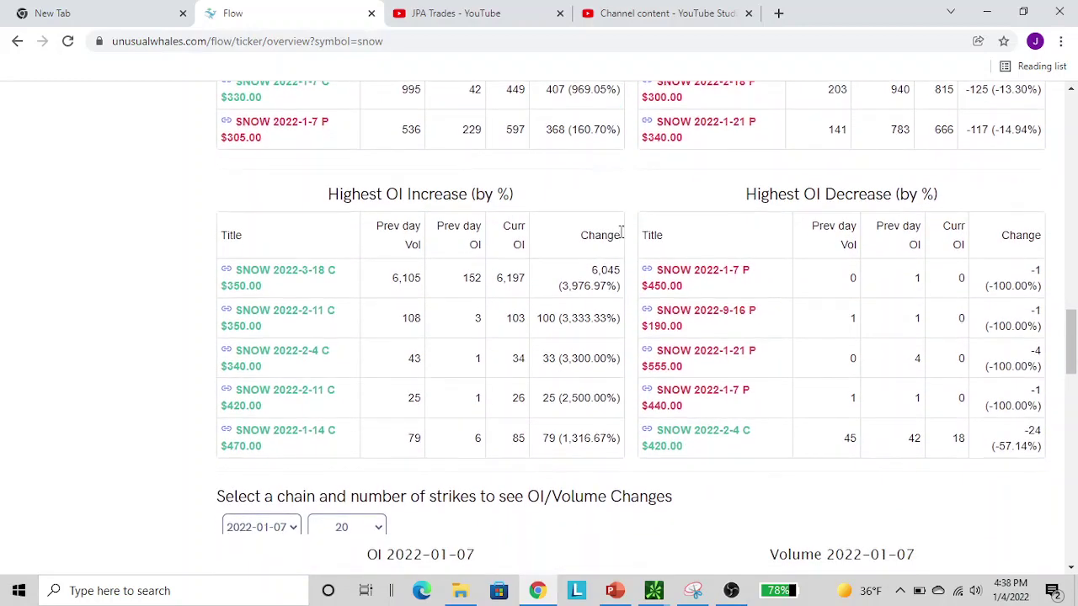
{"action": "scroll", "coordinate": [622, 234], "scroll_direction": "down", "scroll_amount": 4}
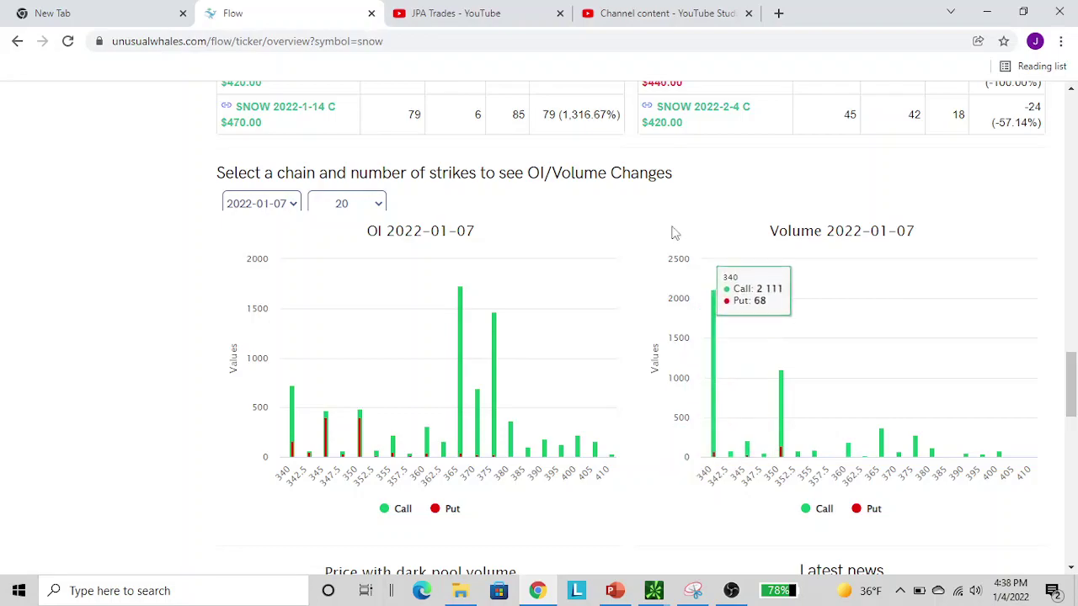
- Return to the site navigation beside the Intraday Analysis page and open the Dark Flow page
{"action": "scroll", "coordinate": [672, 232], "scroll_direction": "up", "scroll_amount": 6}
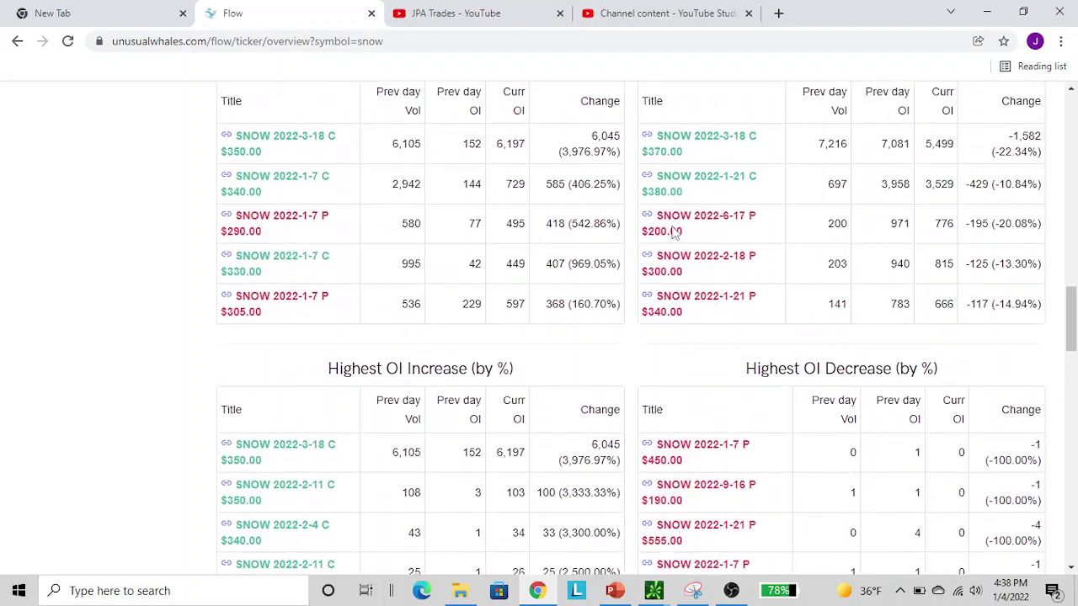
{"action": "scroll", "coordinate": [674, 233], "scroll_direction": "up", "scroll_amount": 8}
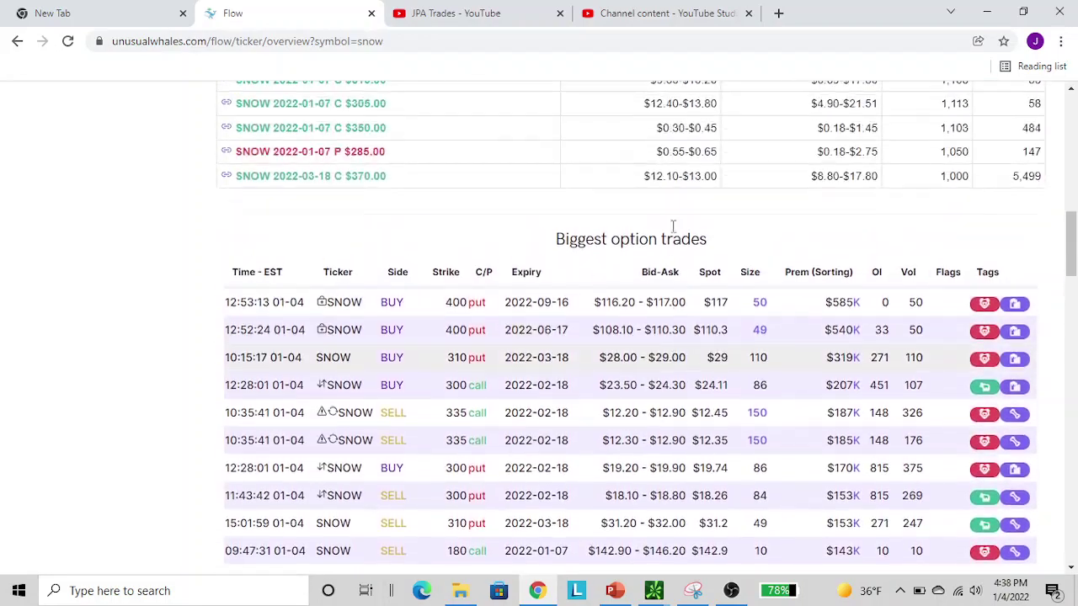
{"action": "scroll", "coordinate": [673, 226], "scroll_direction": "up", "scroll_amount": 5}
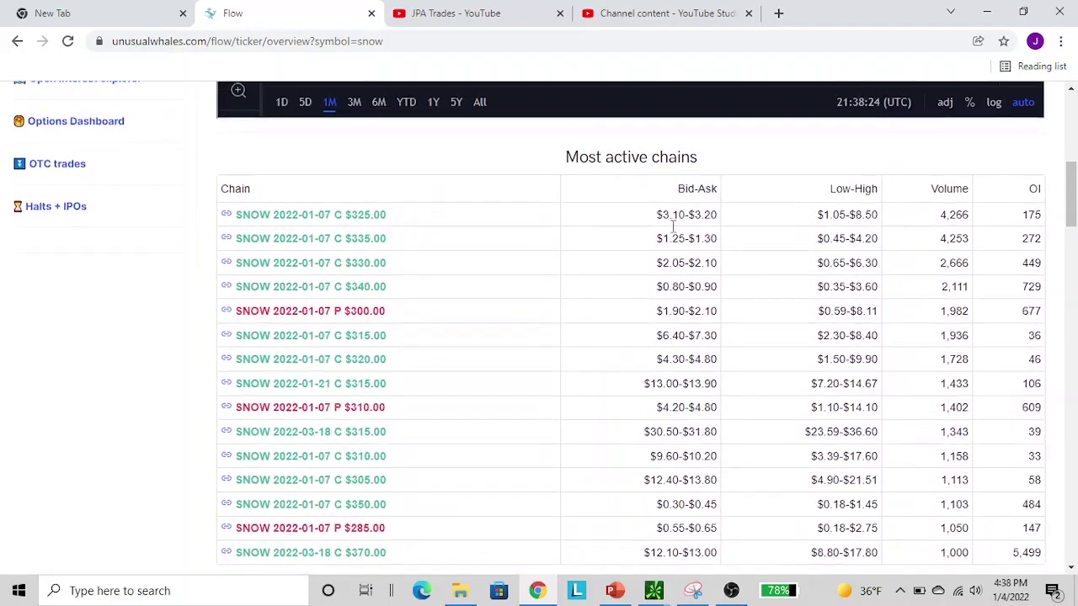
{"action": "scroll", "coordinate": [673, 226], "scroll_direction": "down", "scroll_amount": 1}
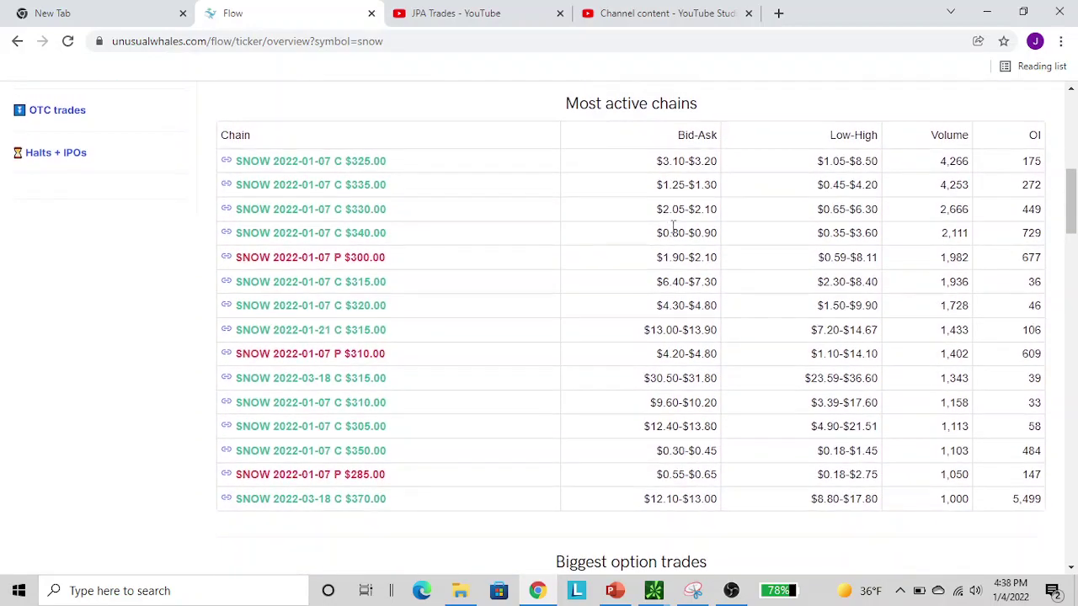
{"action": "scroll", "coordinate": [672, 226], "scroll_direction": "up", "scroll_amount": 3}
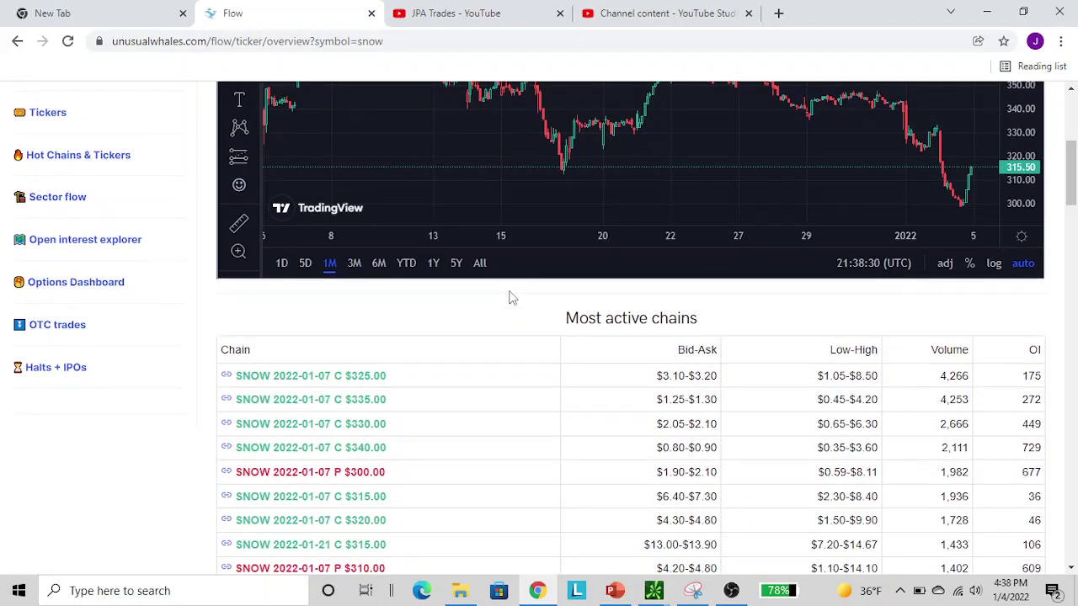
{"action": "scroll", "coordinate": [510, 296], "scroll_direction": "up", "scroll_amount": 5}
{"action": "scroll", "coordinate": [511, 295], "scroll_direction": "down", "scroll_amount": 1}
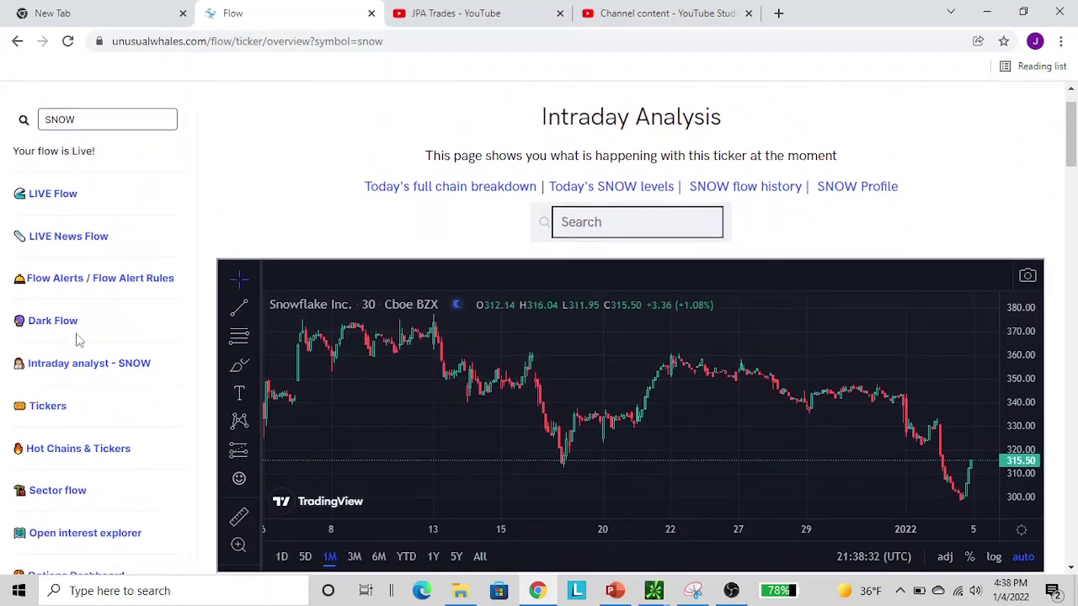
{"action": "left_click", "coordinate": [72, 326]}
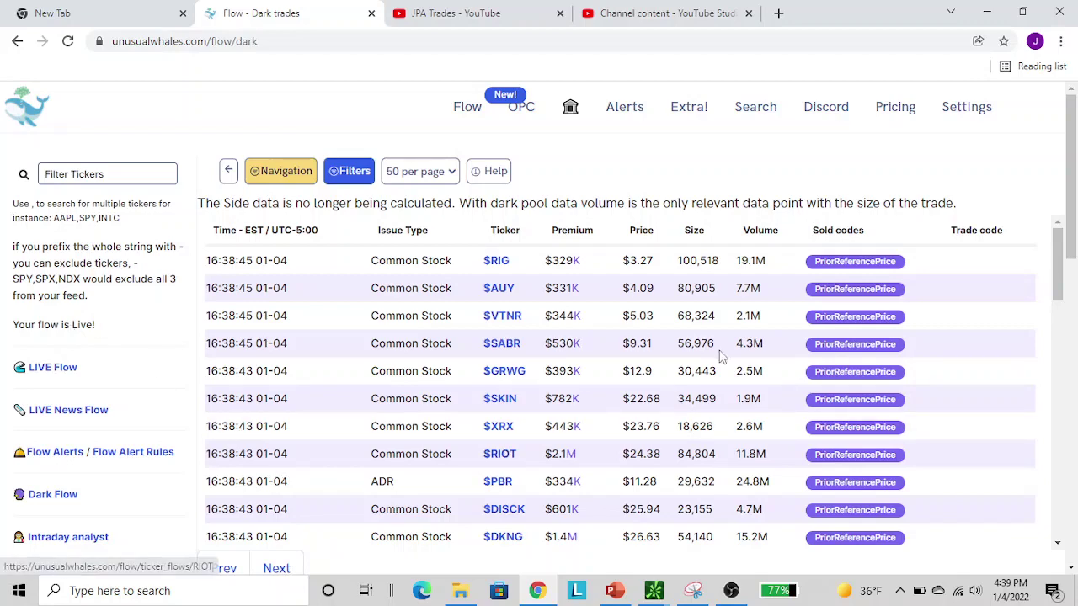
- Filter the dark pool trades by the ticker snow and look through the resulting trades
{"action": "scroll", "coordinate": [721, 357], "scroll_direction": "down", "scroll_amount": 1}
{"action": "scroll", "coordinate": [722, 357], "scroll_direction": "down", "scroll_amount": 2}
{"action": "scroll", "coordinate": [722, 357], "scroll_direction": "up", "scroll_amount": 3}
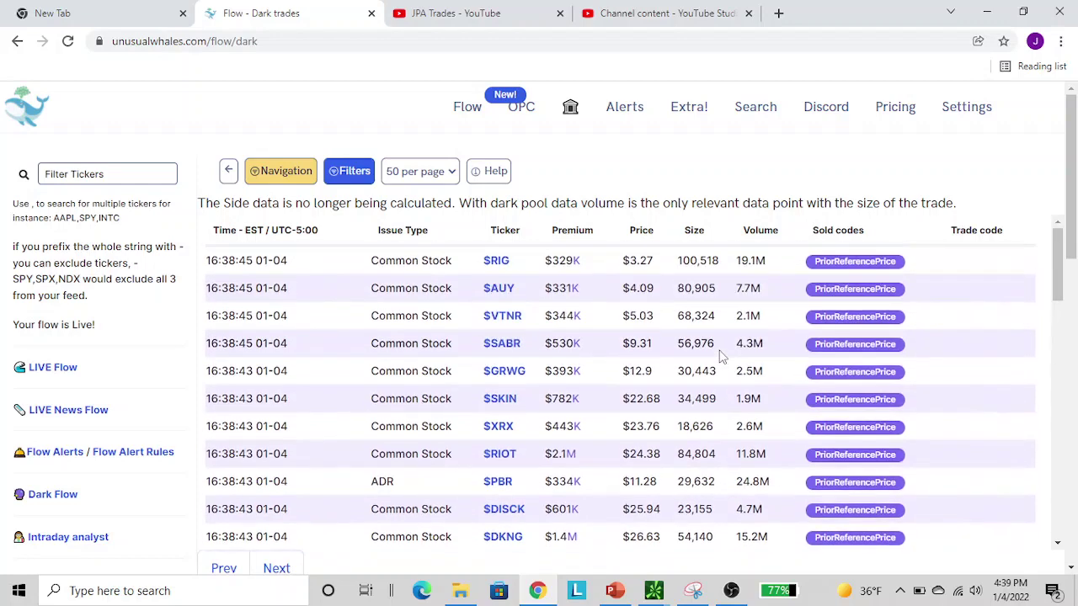
{"action": "left_click", "coordinate": [77, 172]}
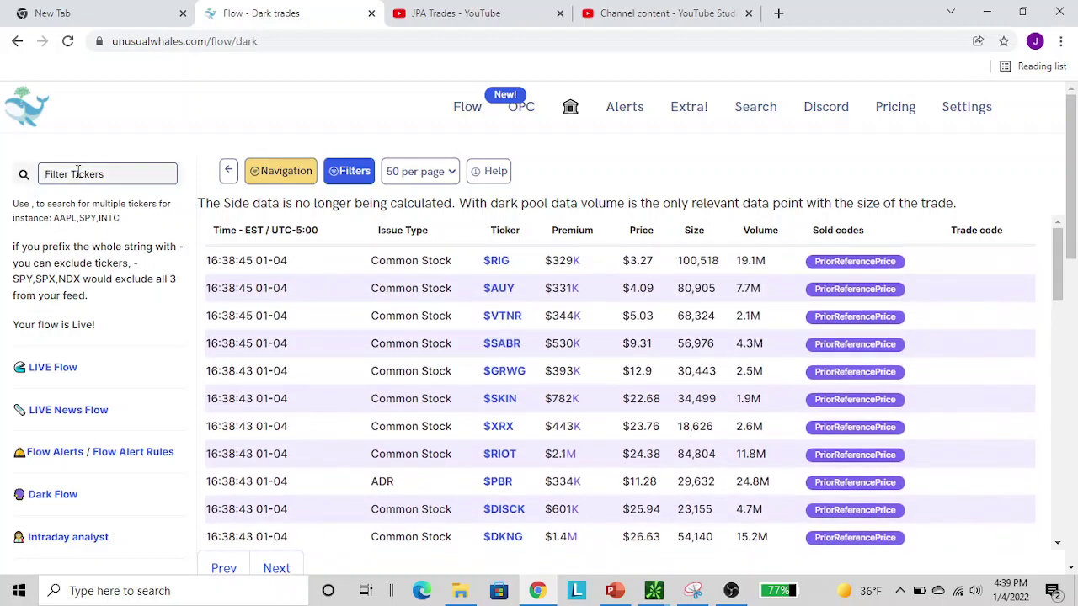
{"action": "type", "text": "snow"}
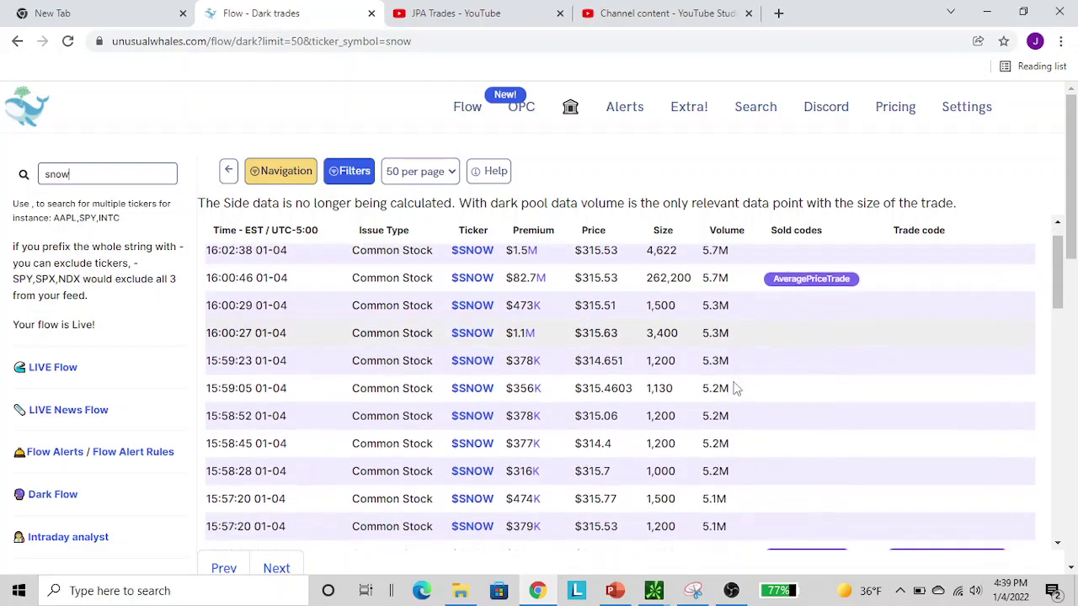
{"action": "scroll", "coordinate": [734, 387], "scroll_direction": "down", "scroll_amount": 3}
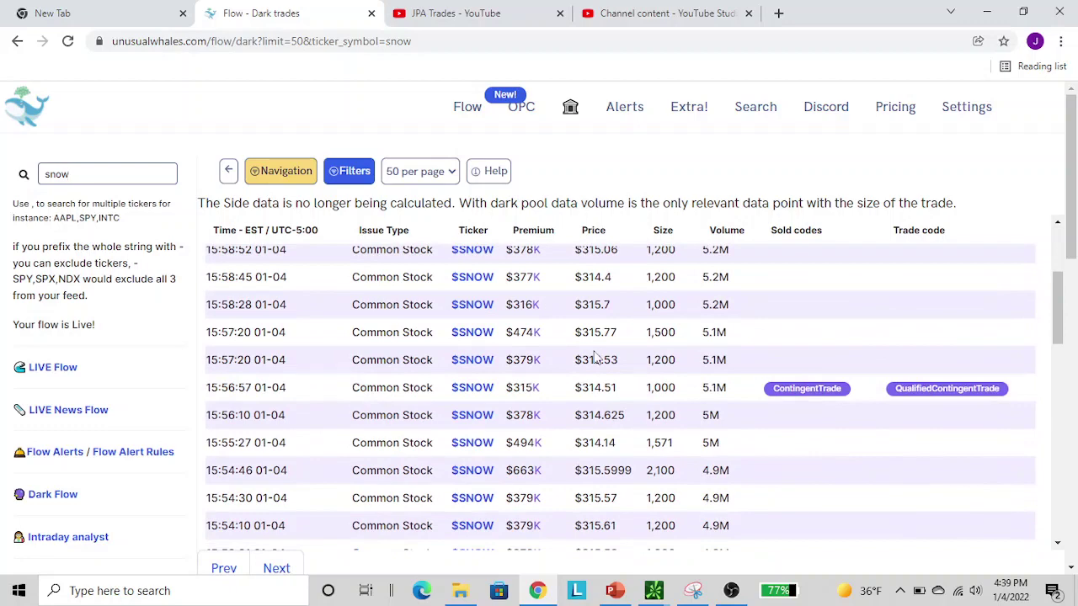
{"action": "scroll", "coordinate": [595, 358], "scroll_direction": "down", "scroll_amount": 3}
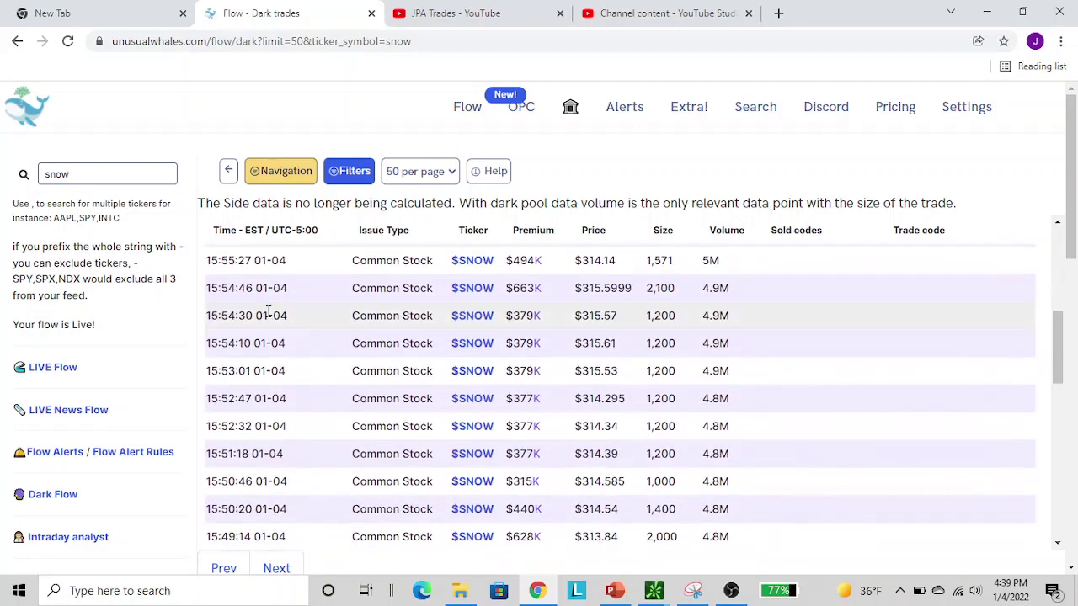
{"action": "scroll", "coordinate": [152, 272], "scroll_direction": "down", "scroll_amount": 3}
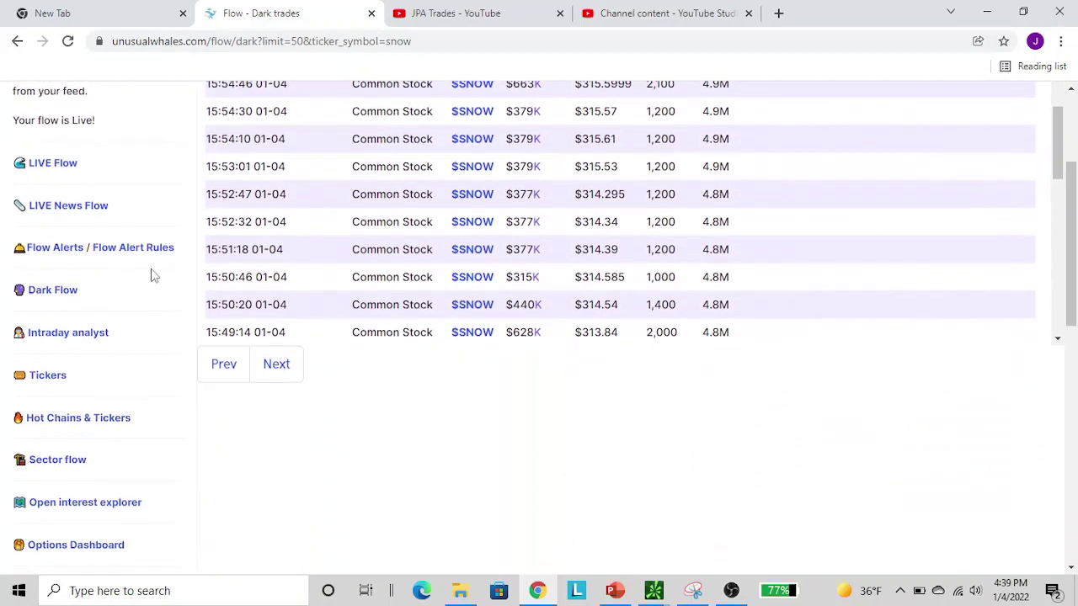
{"action": "scroll", "coordinate": [155, 274], "scroll_direction": "up", "scroll_amount": 4}
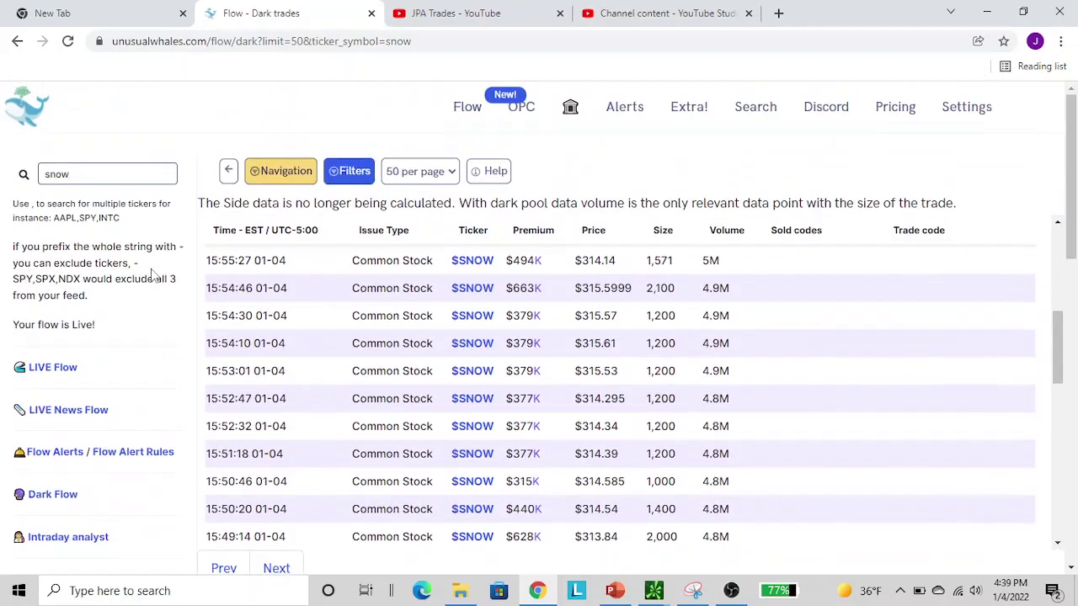
- Set the minimum premium of the SNOW dark pool trades to $1000000 and review the filtered list
{"action": "left_click", "coordinate": [348, 172]}
{"action": "left_click", "coordinate": [74, 358]}
{"action": "type", "text": "1"}
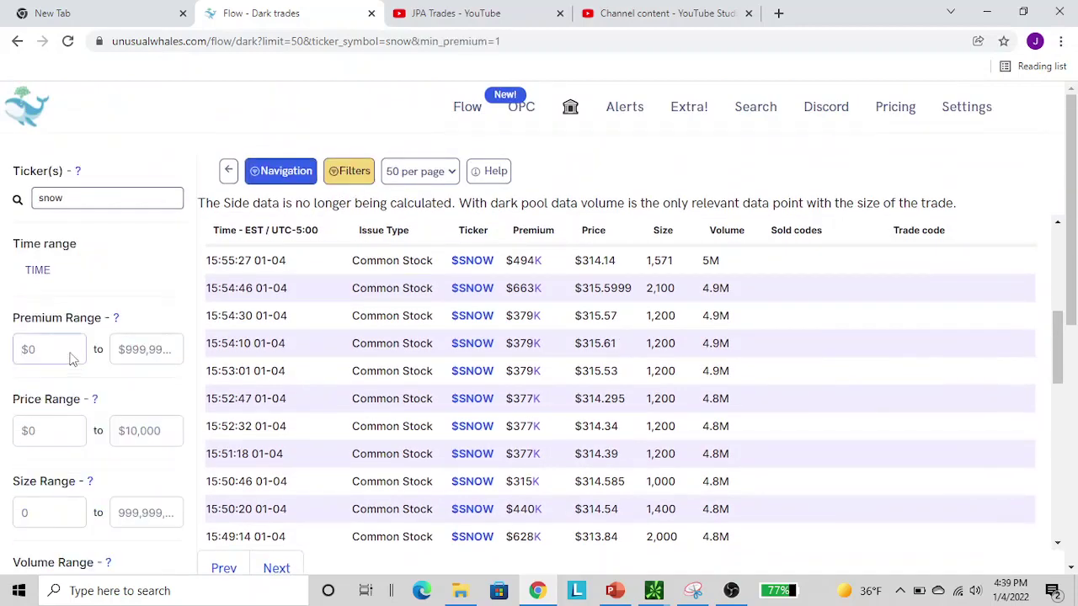
{"action": "type", "text": "000000"}
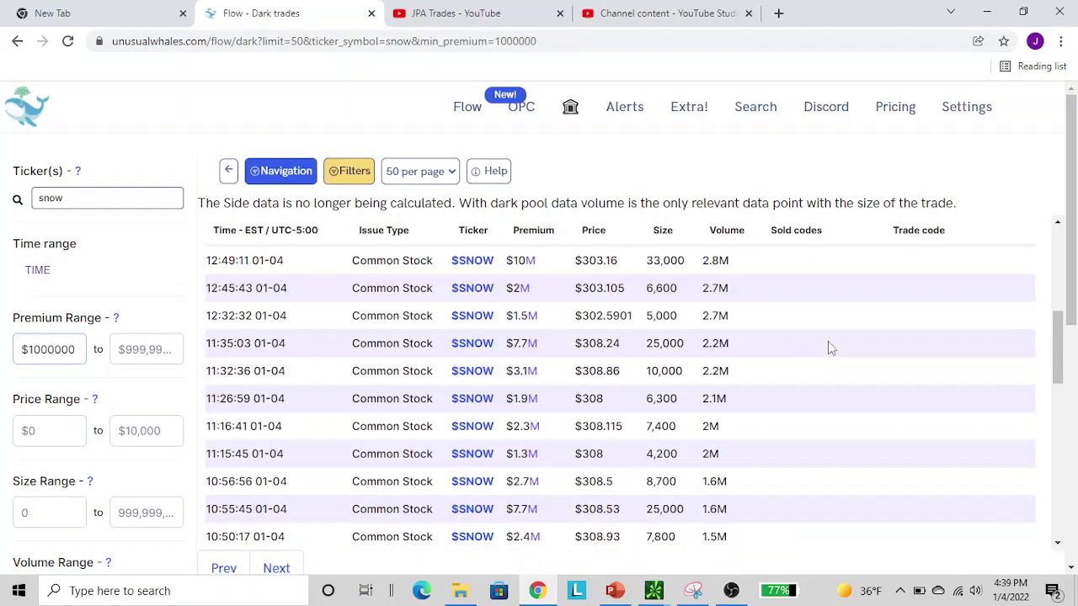
{"action": "scroll", "coordinate": [828, 346], "scroll_direction": "up", "scroll_amount": 2}
{"action": "scroll", "coordinate": [830, 347], "scroll_direction": "up", "scroll_amount": 3}
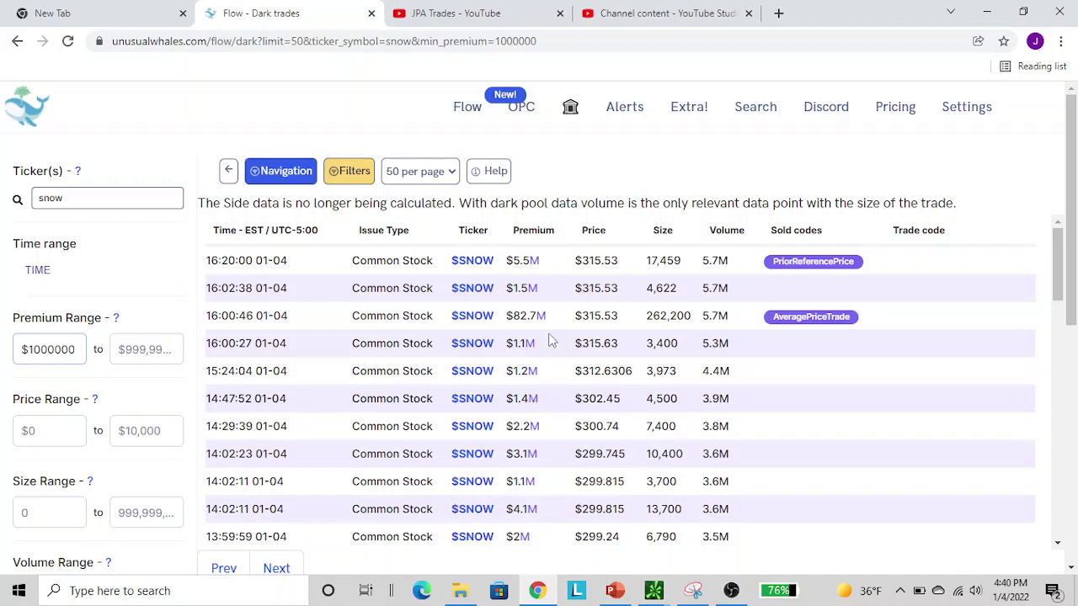
{"action": "scroll", "coordinate": [552, 334], "scroll_direction": "down", "scroll_amount": 1}
{"action": "scroll", "coordinate": [552, 331], "scroll_direction": "down", "scroll_amount": 1}
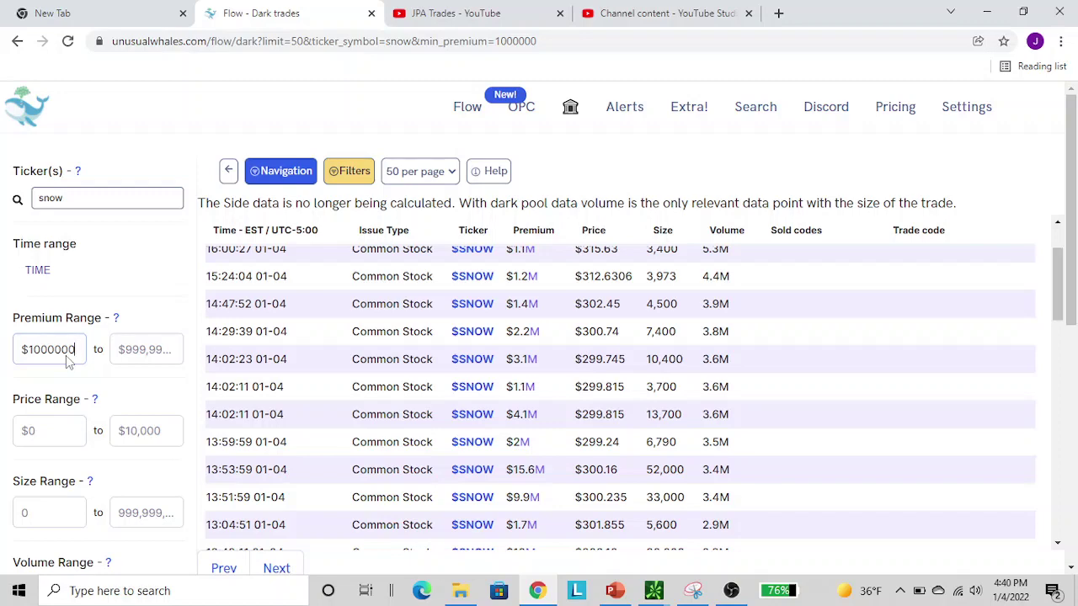
- Raise the minimum premium of the SNOW dark pool trades to $10000000 and bring up the most recent trades
{"action": "type", "text": "0"}
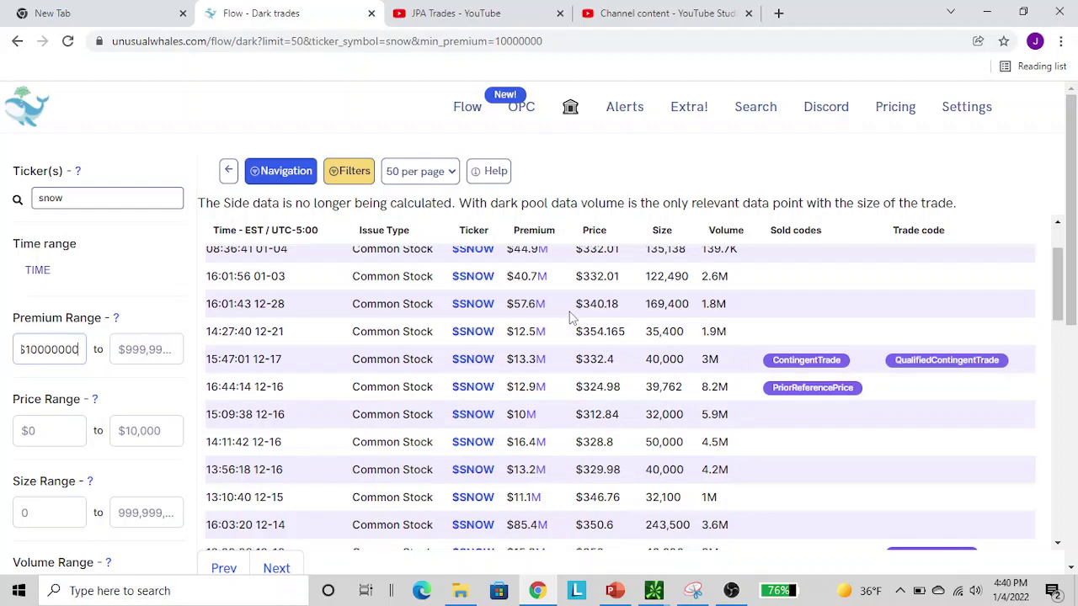
{"action": "left_click", "coordinate": [534, 357]}
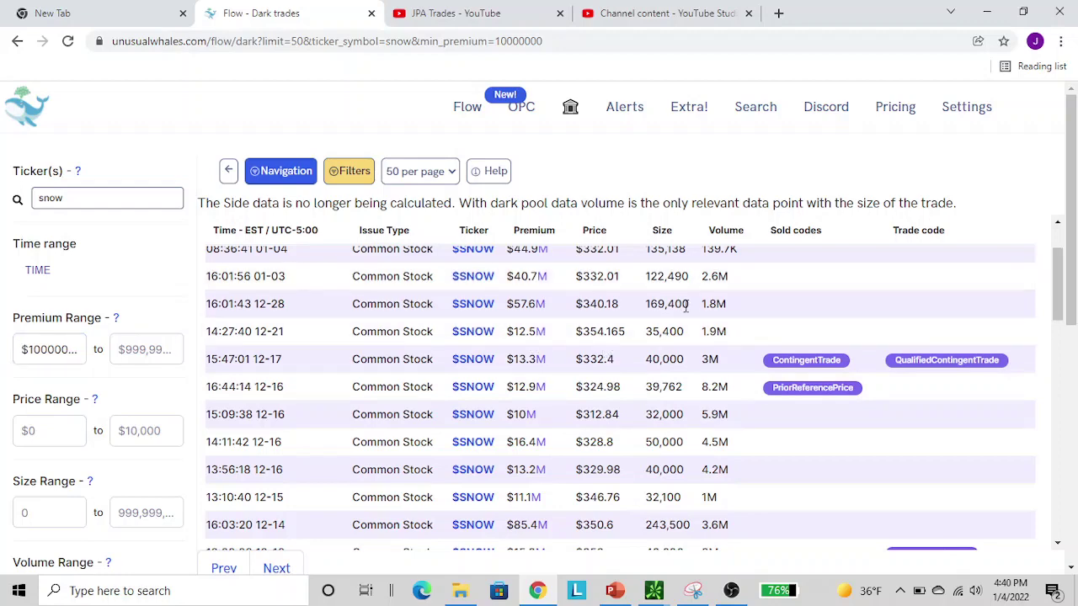
{"action": "scroll", "coordinate": [688, 294], "scroll_direction": "up", "scroll_amount": 2}
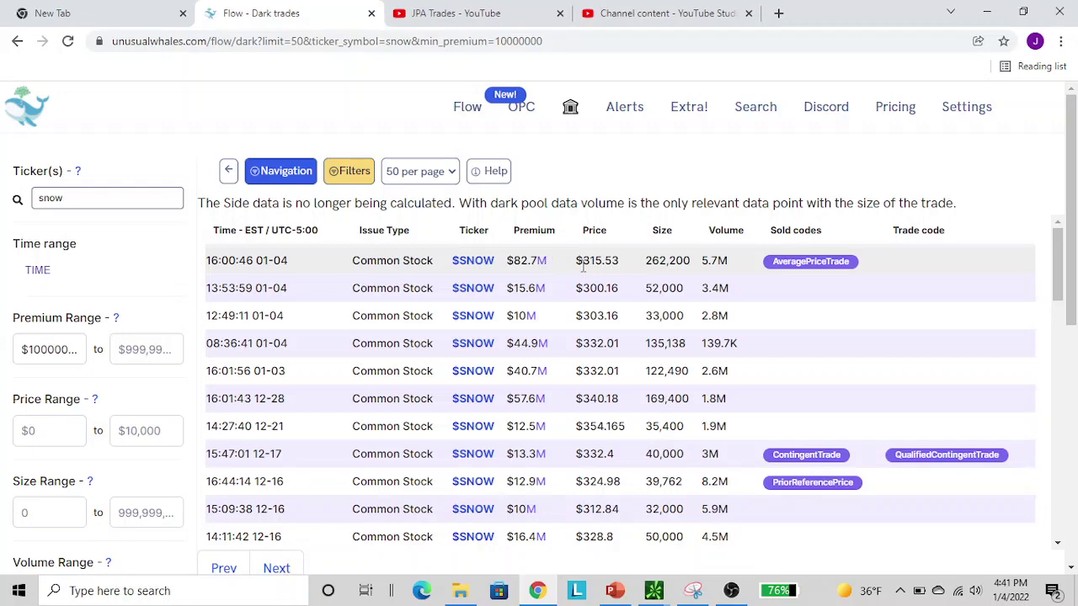
- Examine the dates, premiums, prices and sizes of the largest SNOW dark pool trades from January back to early December
{"action": "scroll", "coordinate": [576, 323], "scroll_direction": "down", "scroll_amount": 3}
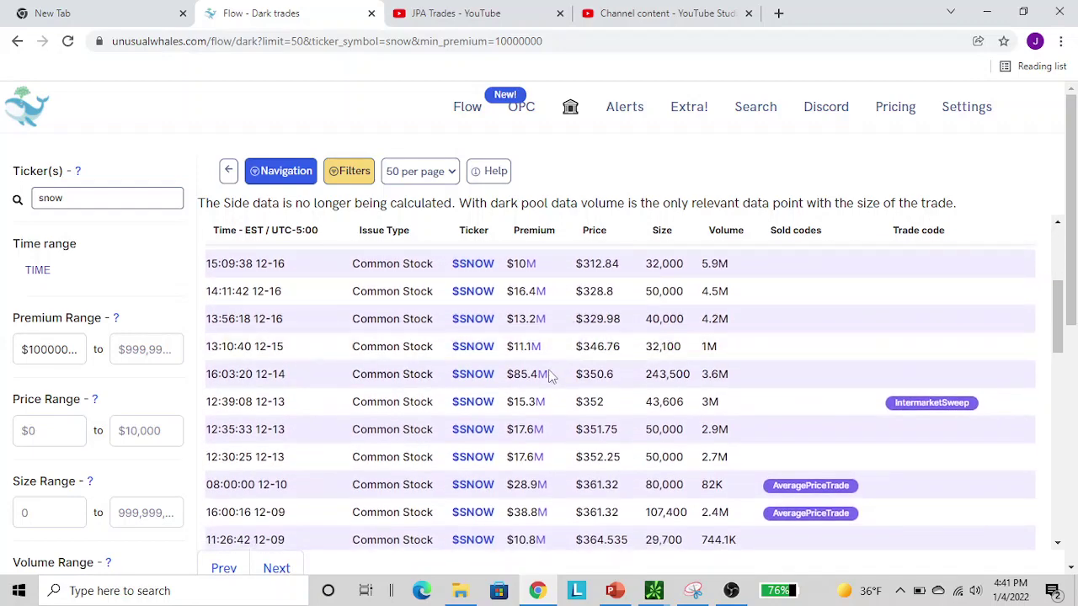
{"action": "scroll", "coordinate": [551, 376], "scroll_direction": "up", "scroll_amount": 3}
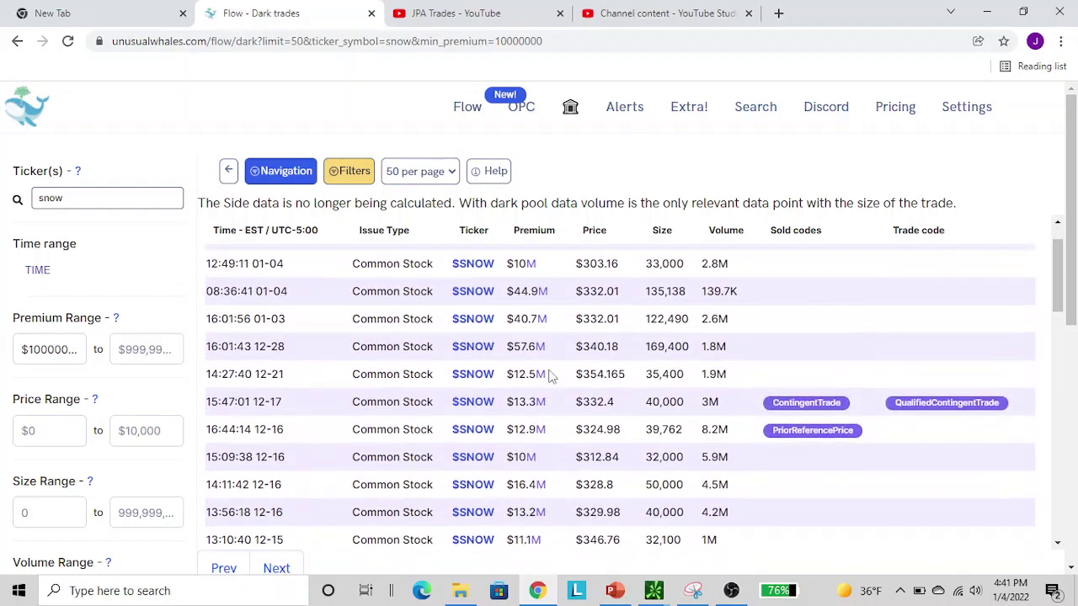
{"action": "scroll", "coordinate": [549, 375], "scroll_direction": "up", "scroll_amount": 1}
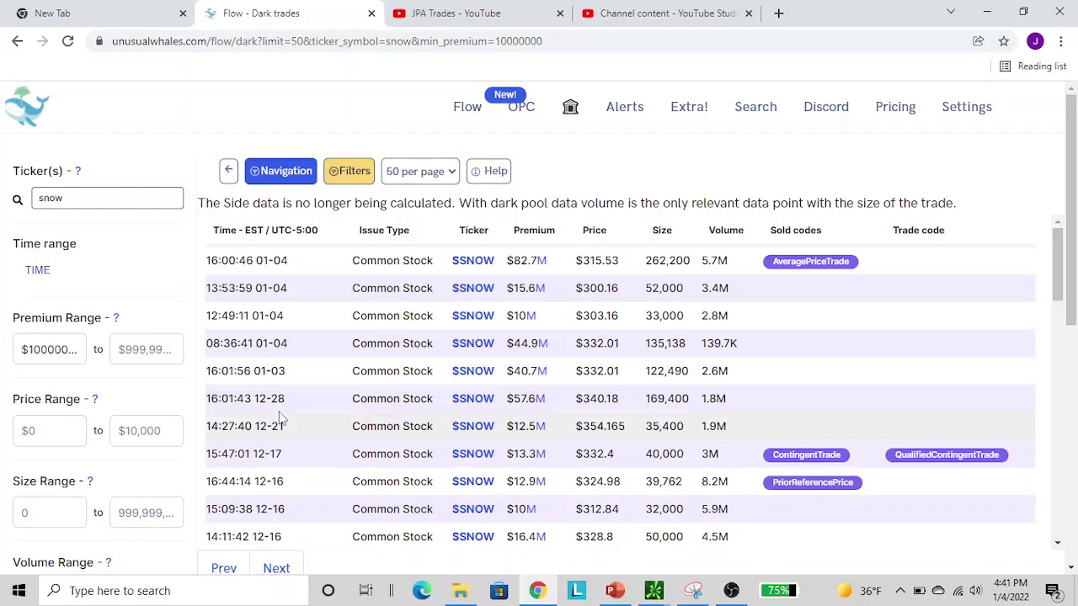
{"action": "scroll", "coordinate": [282, 418], "scroll_direction": "down", "scroll_amount": 2}
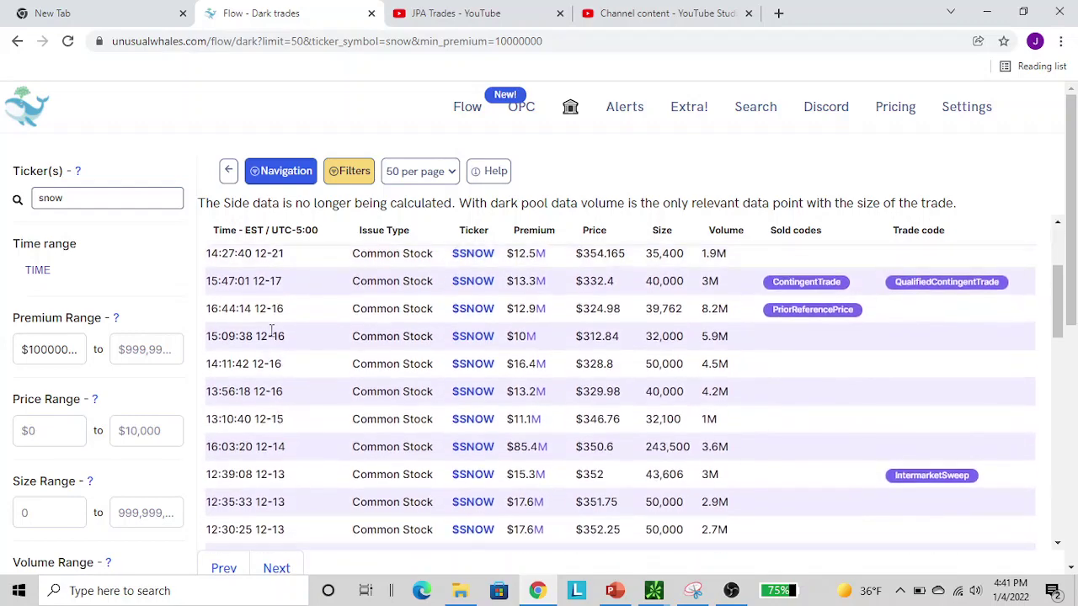
{"action": "scroll", "coordinate": [272, 330], "scroll_direction": "down", "scroll_amount": 3}
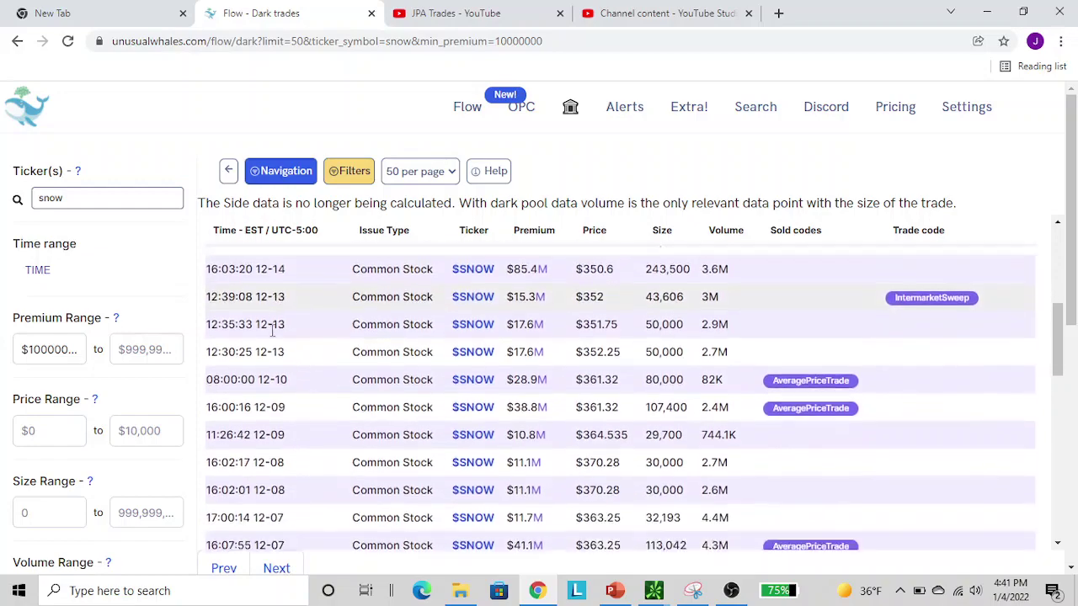
{"action": "scroll", "coordinate": [272, 331], "scroll_direction": "down", "scroll_amount": 3}
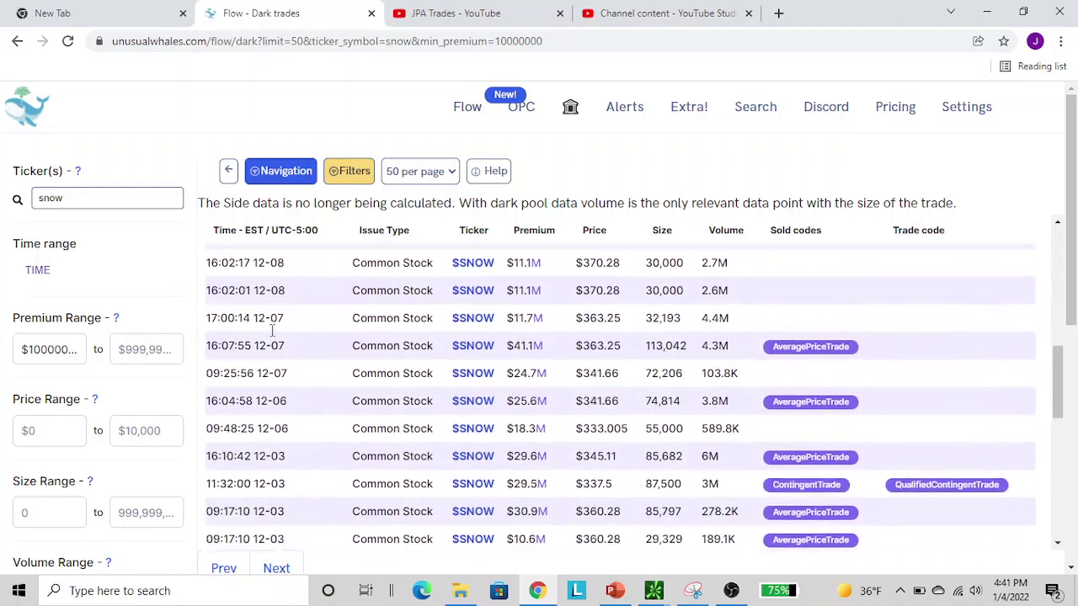
{"action": "scroll", "coordinate": [272, 331], "scroll_direction": "down", "scroll_amount": 1}
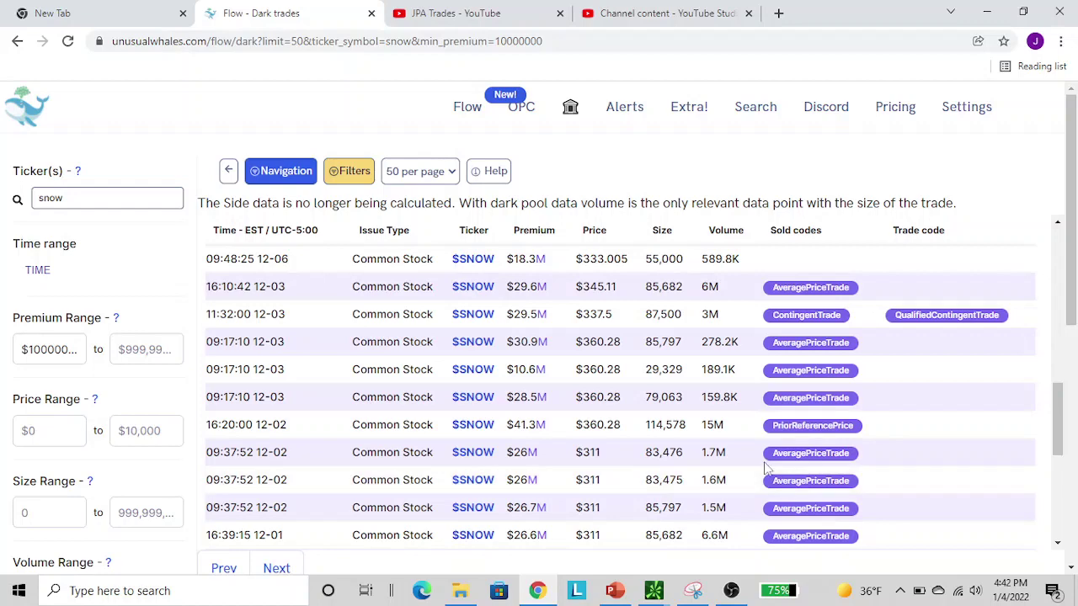
{"action": "scroll", "coordinate": [641, 347], "scroll_direction": "up", "scroll_amount": 8}
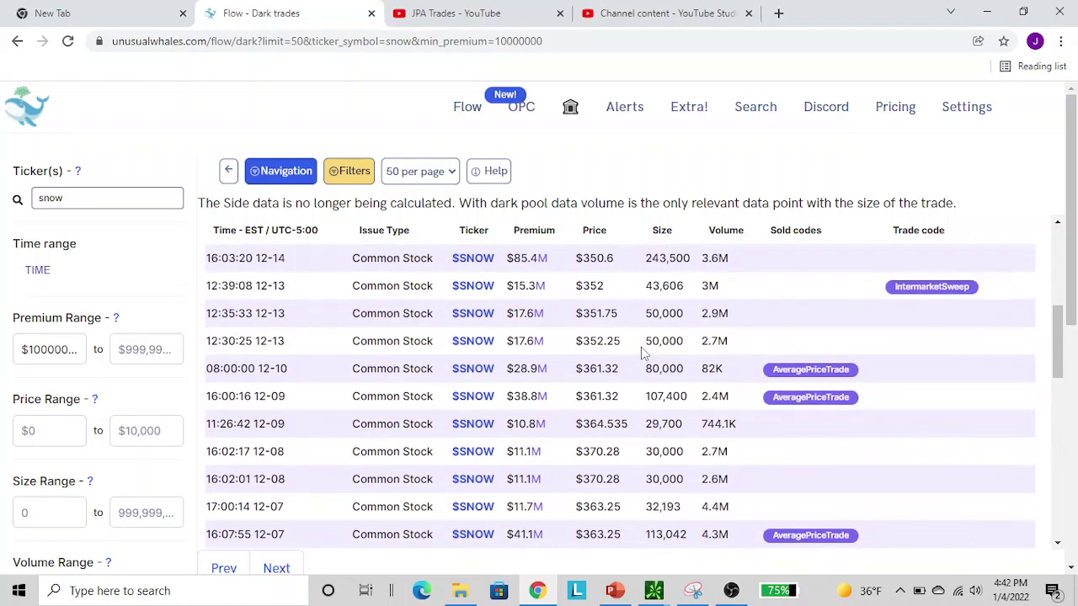